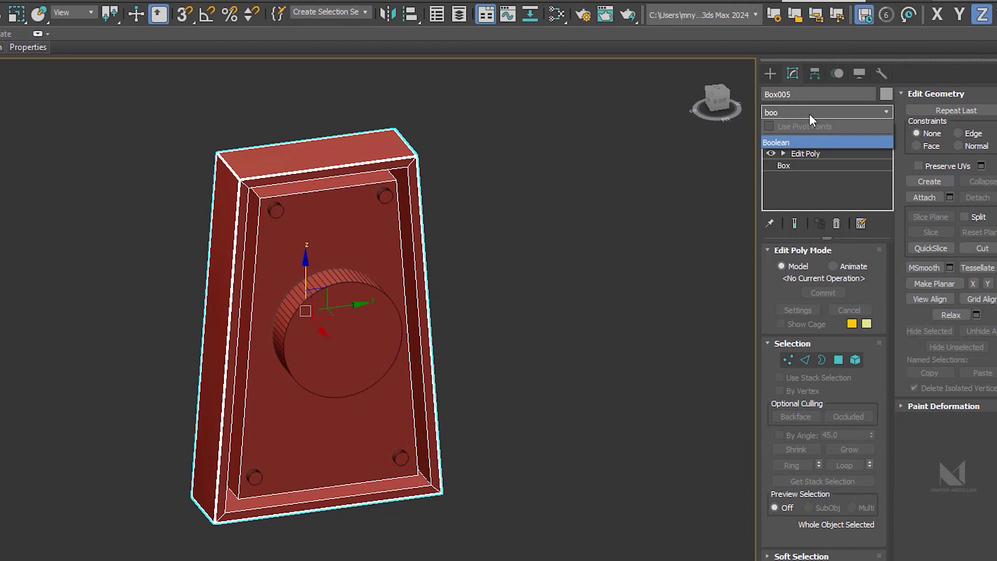
Add a Boolean modifier to the tapered box
click(802, 140)
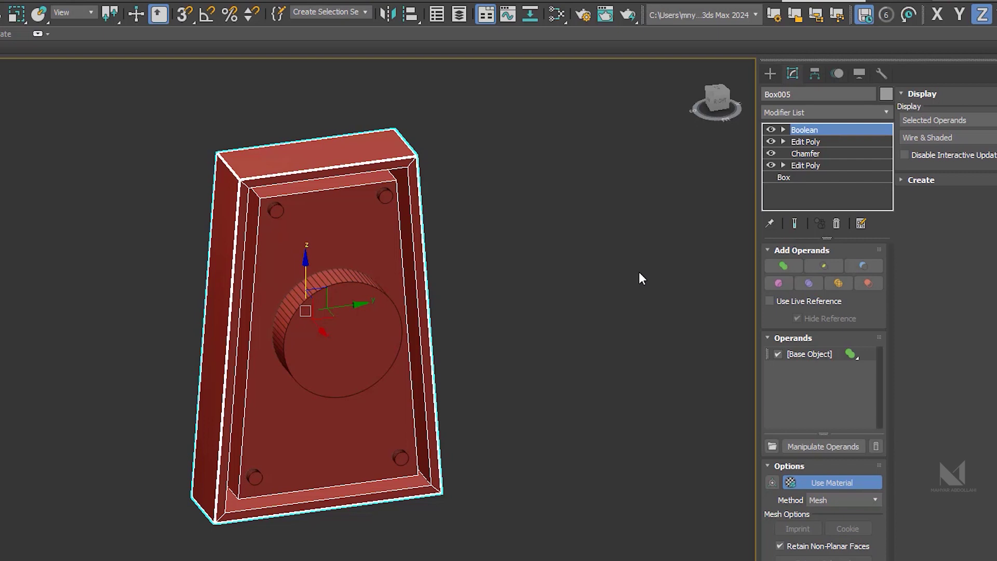
click(772, 76)
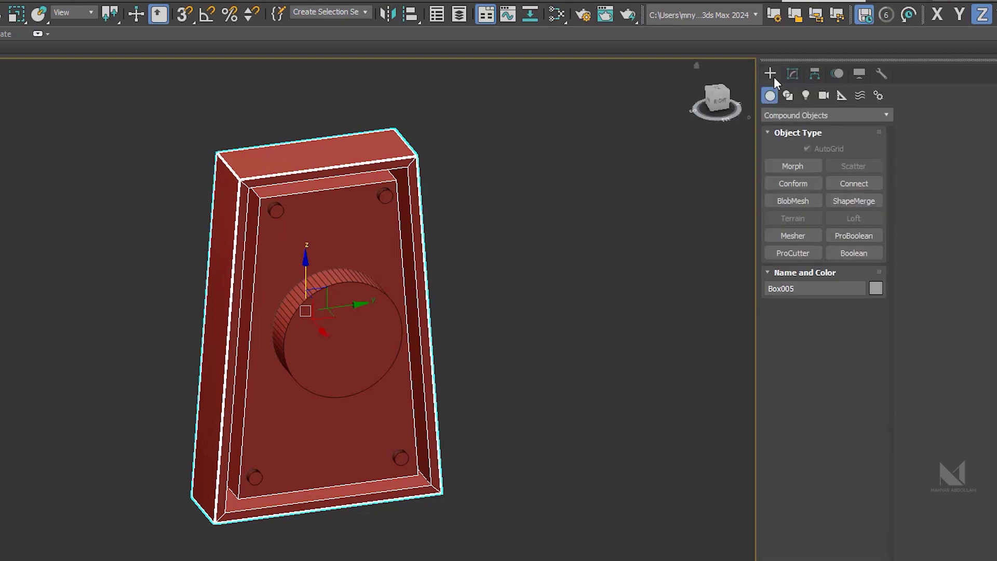
click(787, 117)
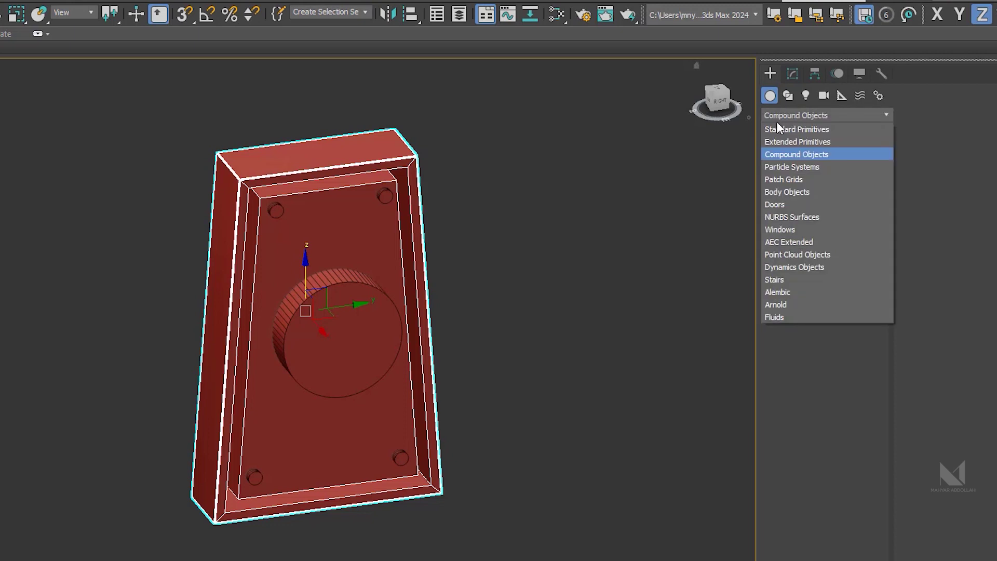
click(790, 156)
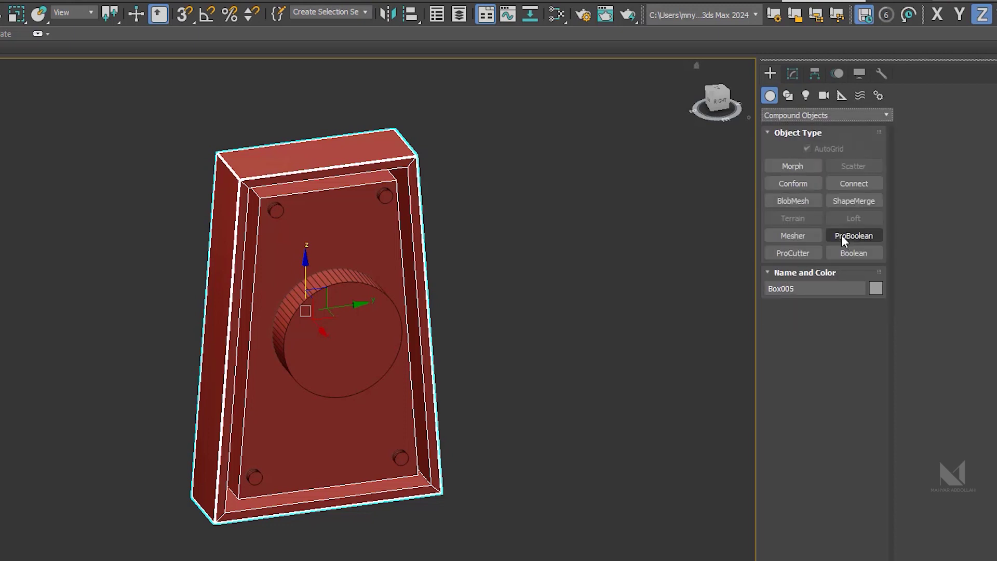
click(793, 73)
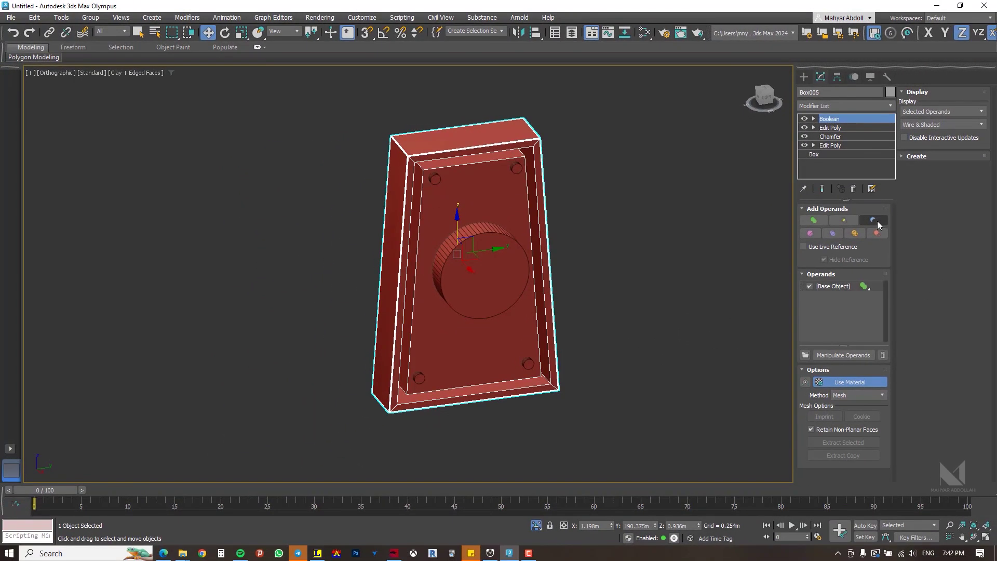
Subtract the large central cylinder from the tapered box as a Boolean operand
click(877, 220)
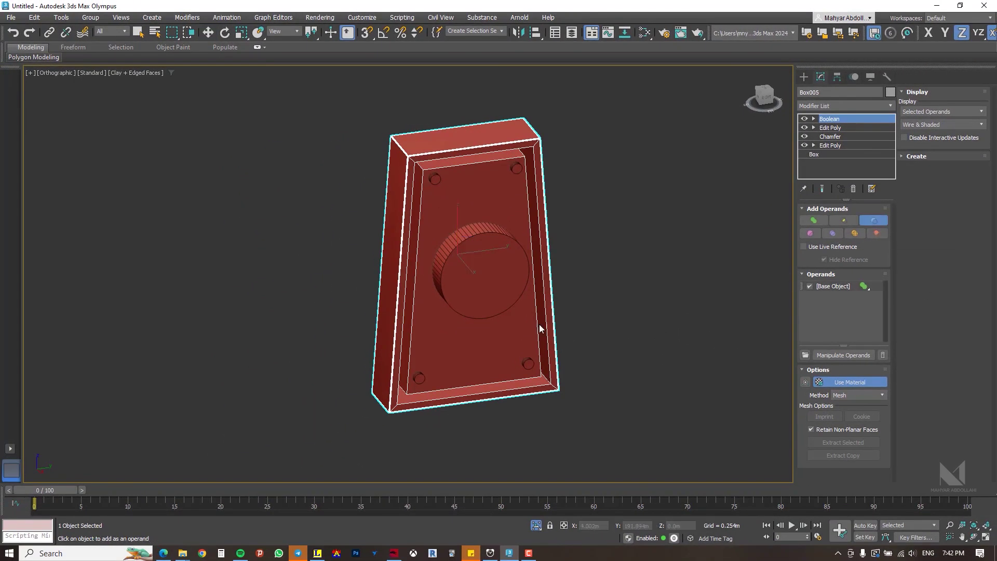
click(479, 264)
Add the four small corner cylinders to the Boolean as Union operands
scroll(504, 169, up, 4)
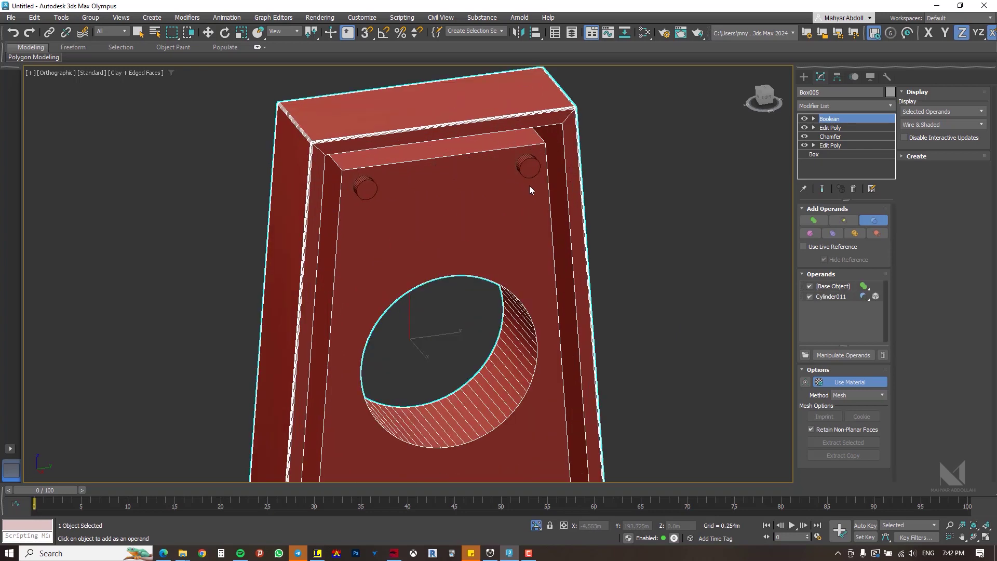
click(814, 220)
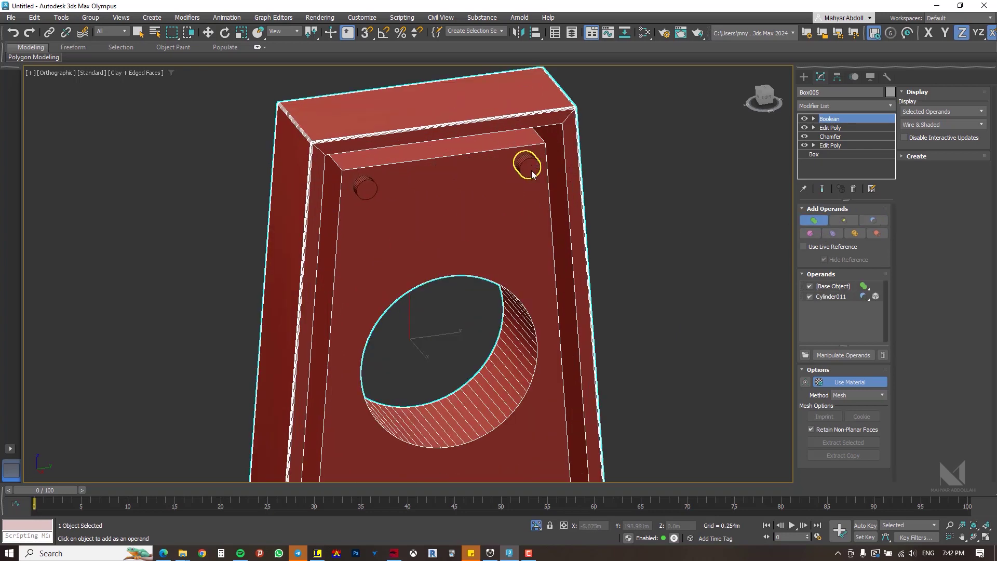
click(528, 166)
click(365, 188)
scroll(395, 261, down, 3)
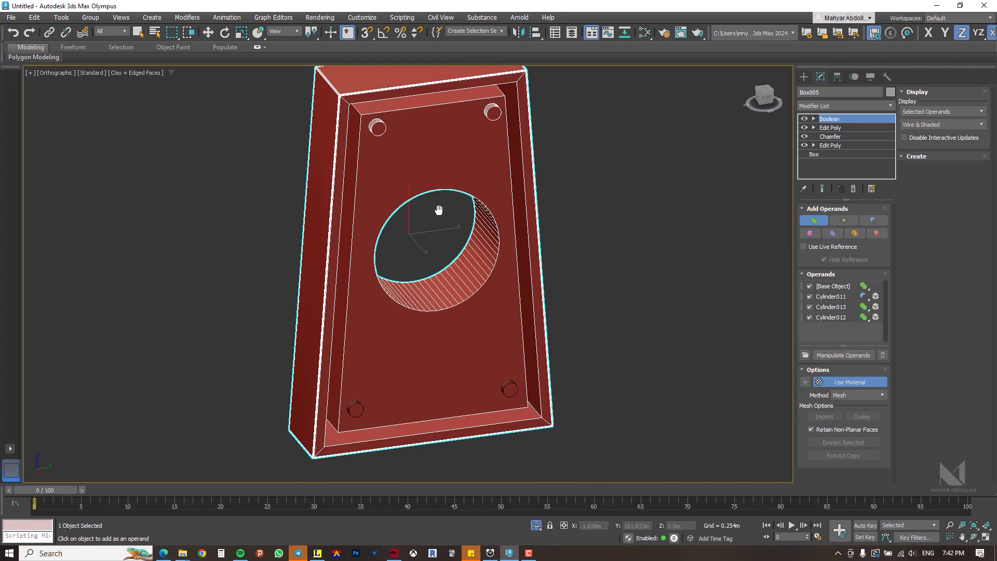
click(508, 384)
click(354, 406)
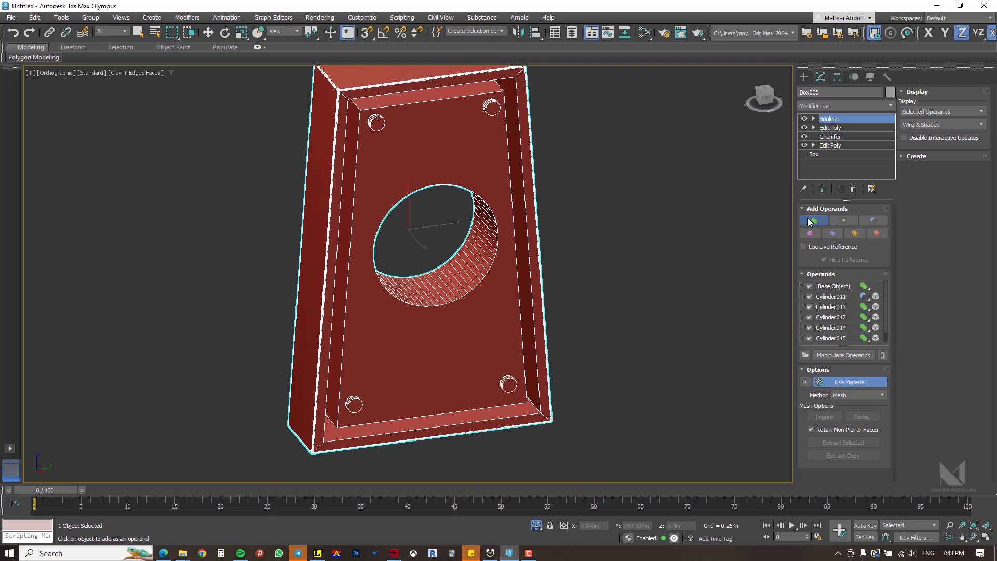
Add an Edit Poly modifier above the Boolean and enter its vertex level
middle_drag(450, 207, 454, 228)
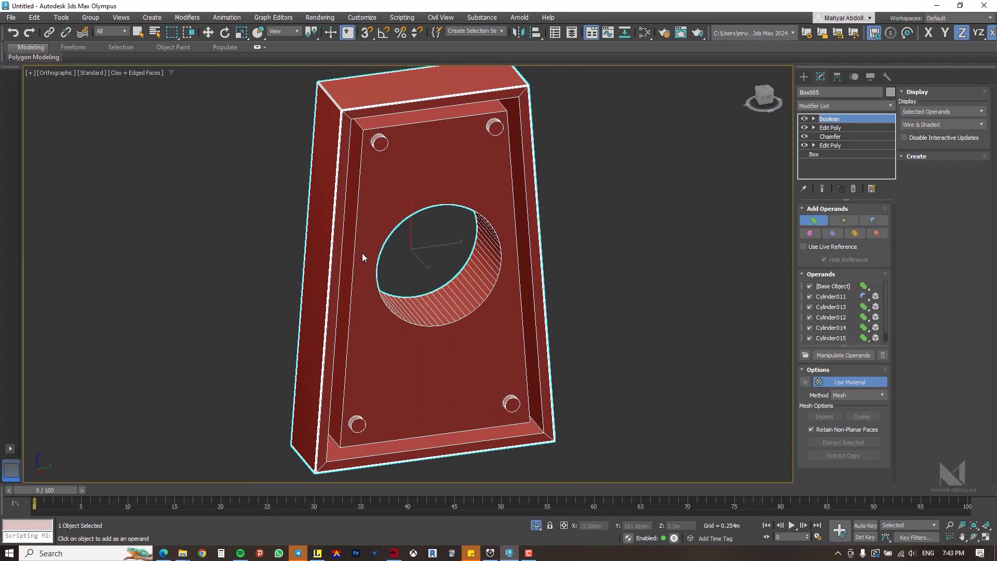
scroll(421, 219, down, 2)
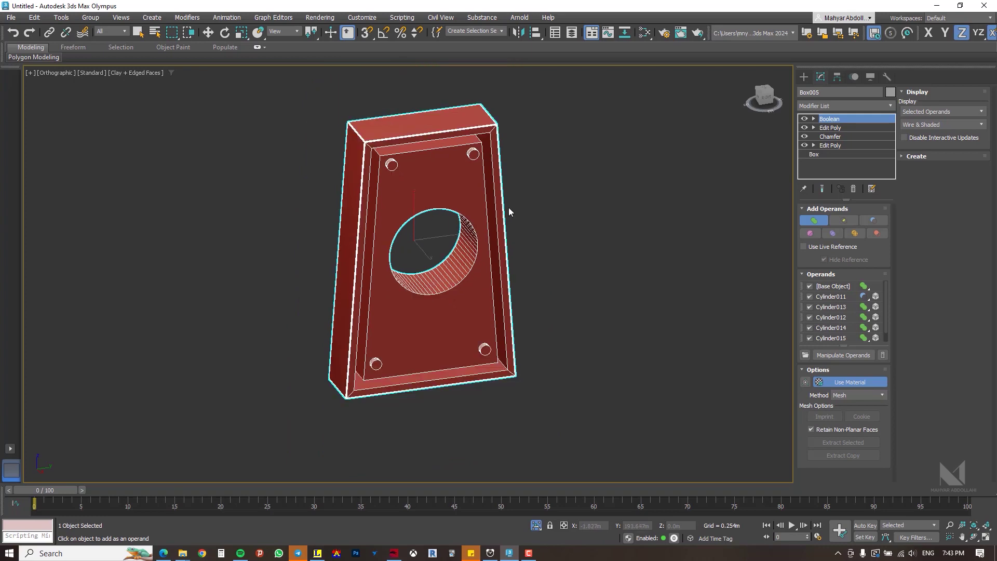
scroll(434, 184, up, 2)
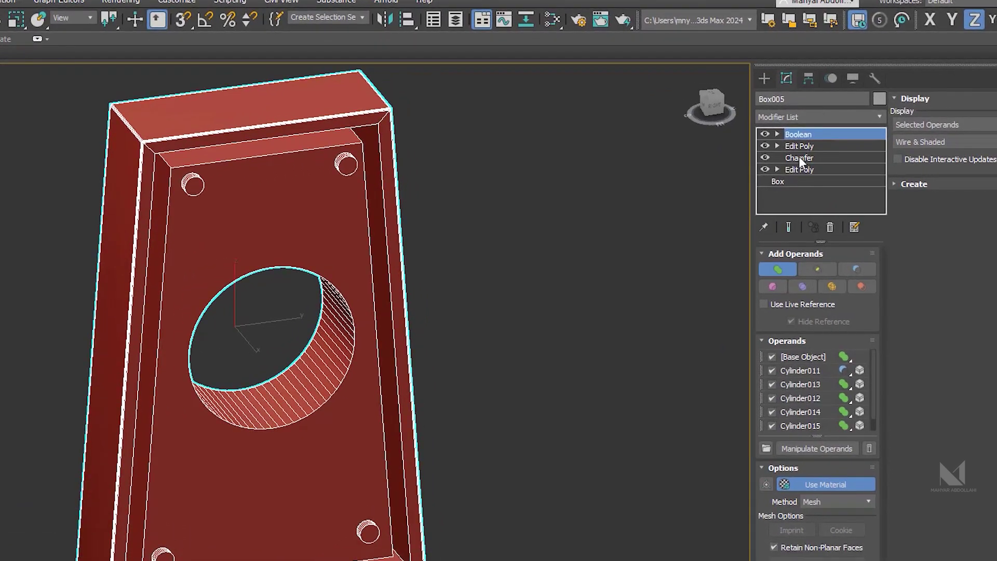
click(810, 115)
click(810, 116)
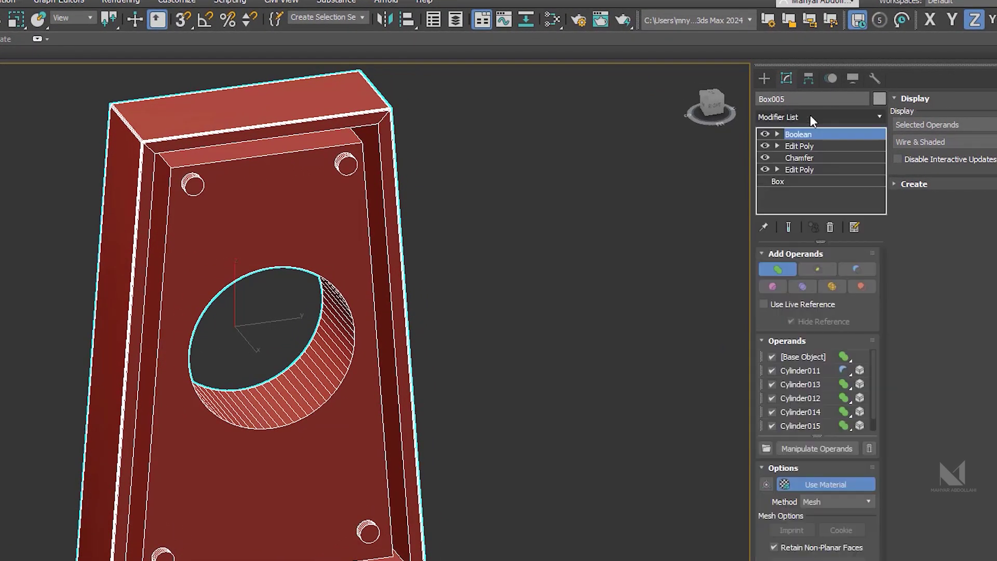
click(809, 115)
text(e)
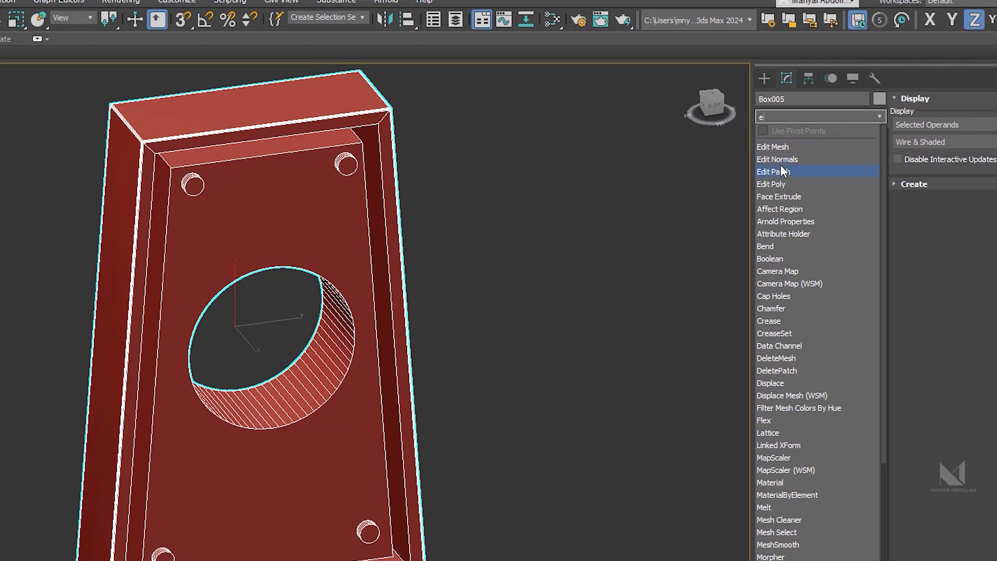
click(779, 184)
click(782, 363)
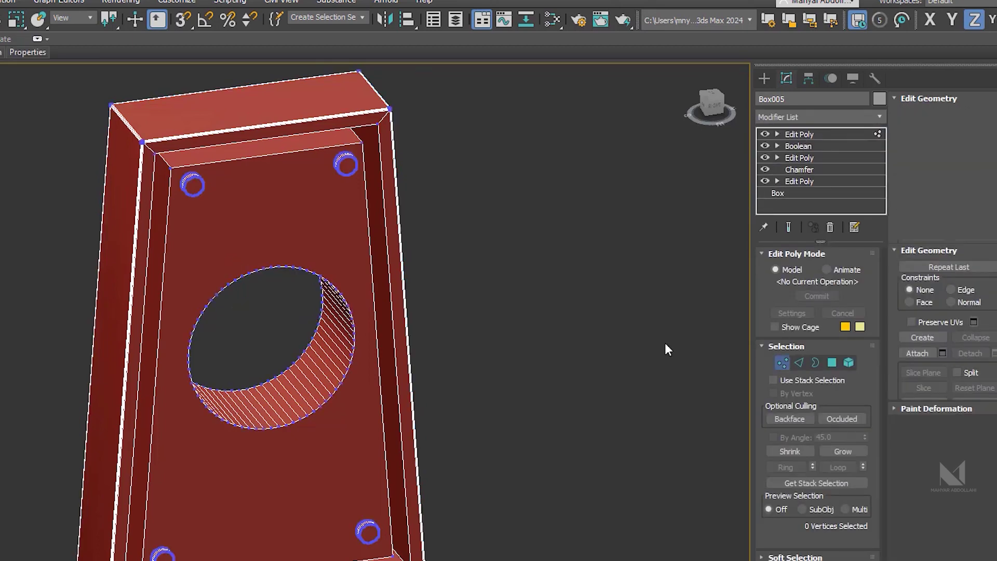
Select the vertices at the upper-right corner of the box and move them upward along Z
middle_drag(411, 175, 435, 261)
drag(406, 234, 405, 237)
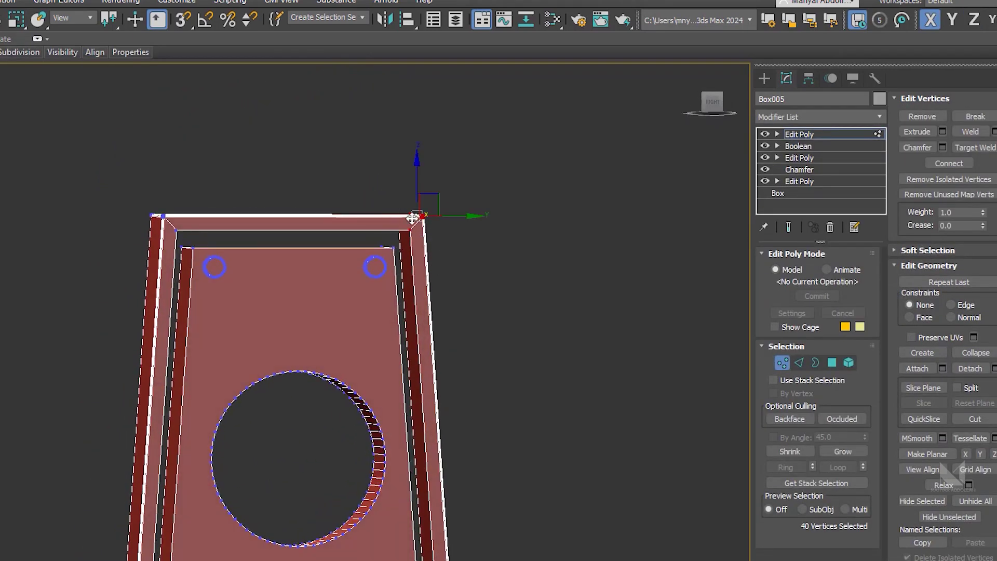
drag(420, 183, 419, 134)
scroll(332, 287, down, 3)
middle_drag(259, 220, 241, 279)
alt+middle_drag(346, 350, 537, 344)
Leave vertex level and delete the Edit Poly modifier above the Boolean
click(781, 362)
right_click(800, 134)
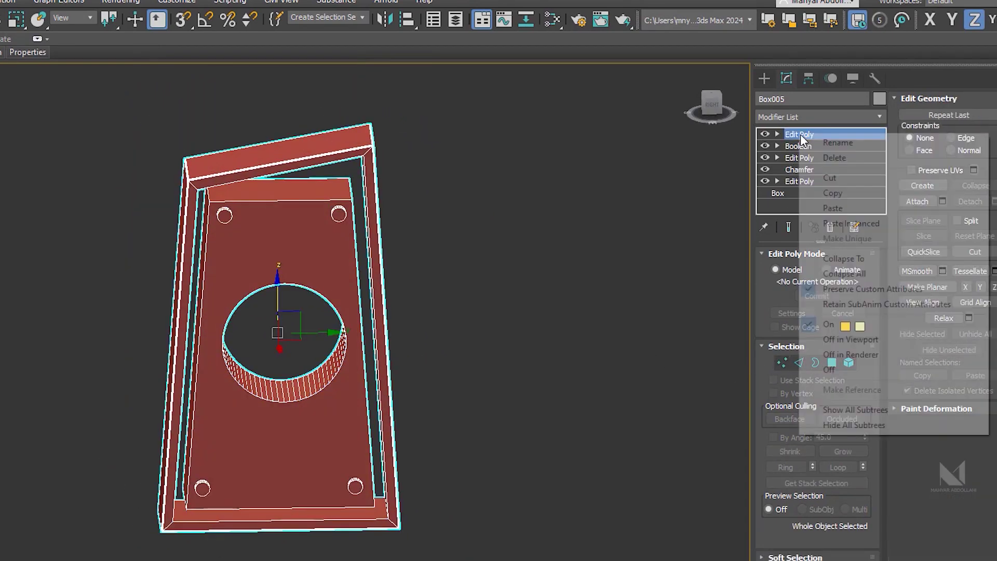
click(828, 158)
alt+middle_drag(514, 309, 428, 285)
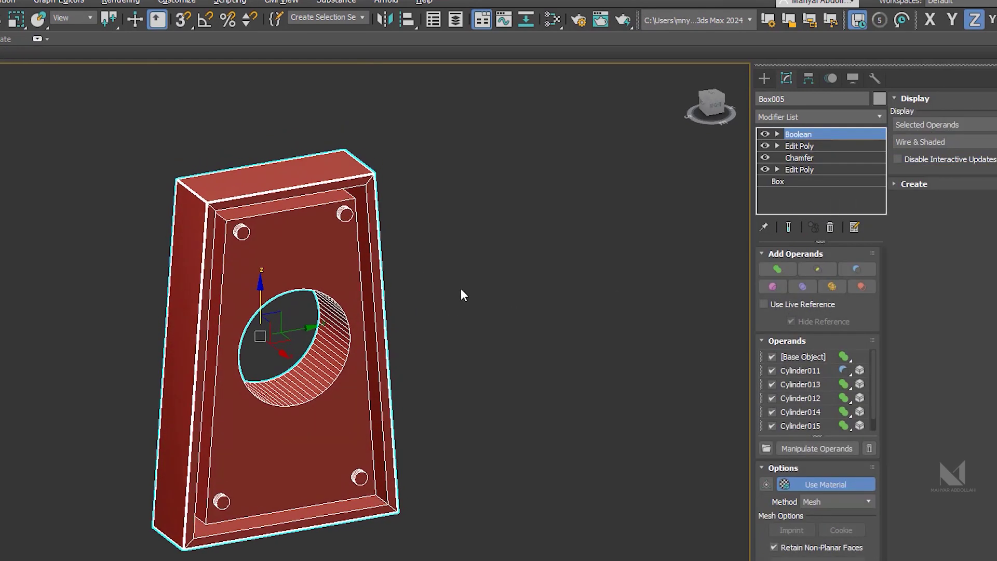
Select the operand Cylinder013 of the upper-right peg and move it slightly inward along Y
middle_drag(444, 267, 470, 269)
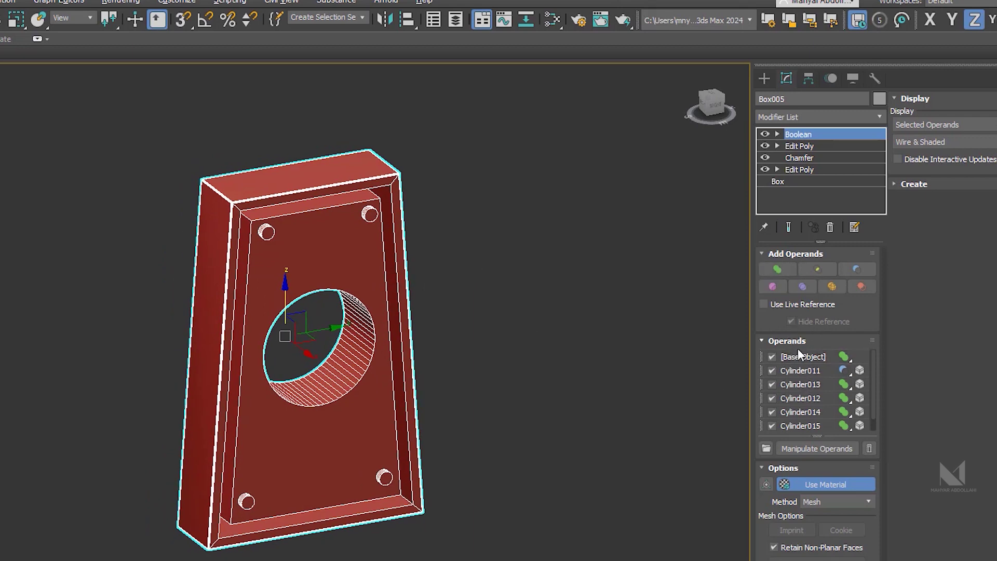
click(796, 388)
scroll(364, 224, up, 3)
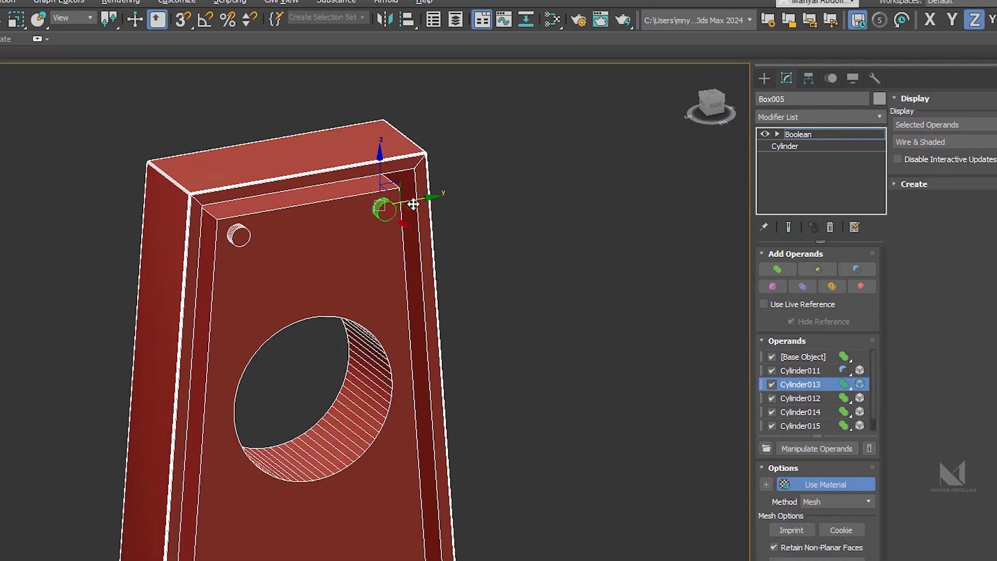
Select the central hole's operand Cylinder011 and move it down along Z to about 0.784 m
click(806, 410)
click(803, 425)
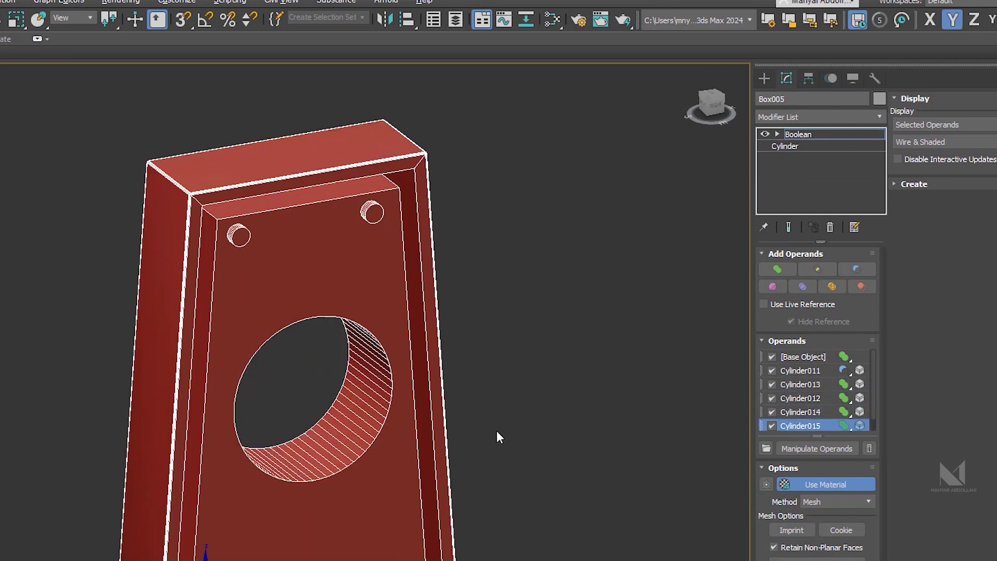
middle_drag(346, 383, 390, 338)
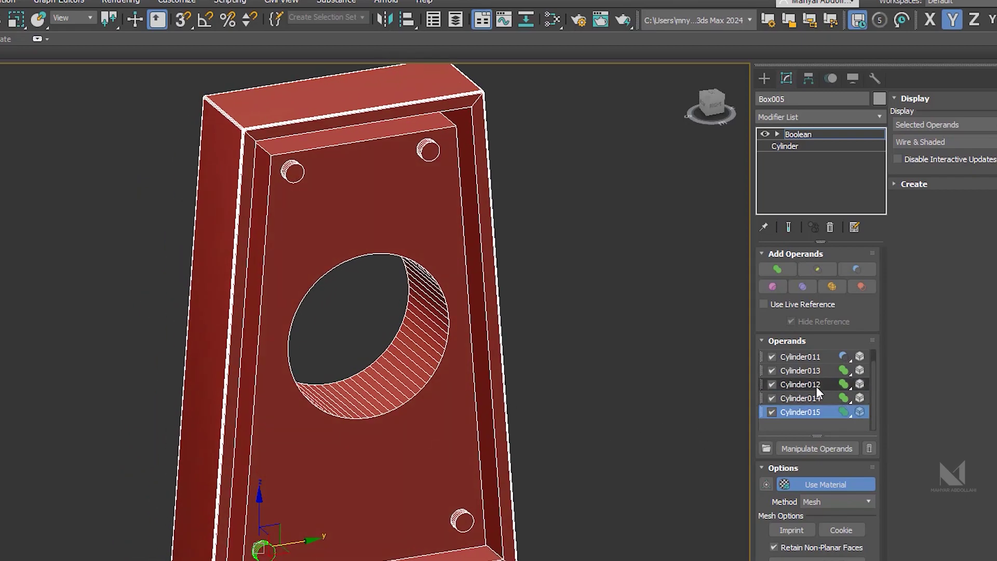
click(813, 384)
click(802, 350)
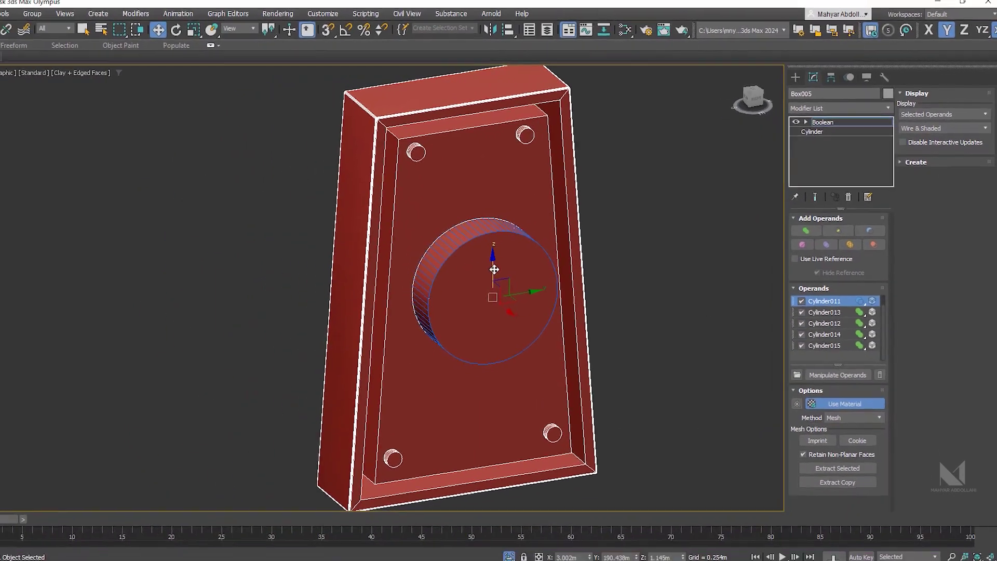
drag(494, 268, 535, 316)
alt+middle_drag(535, 316, 530, 240)
middle_drag(476, 215, 487, 242)
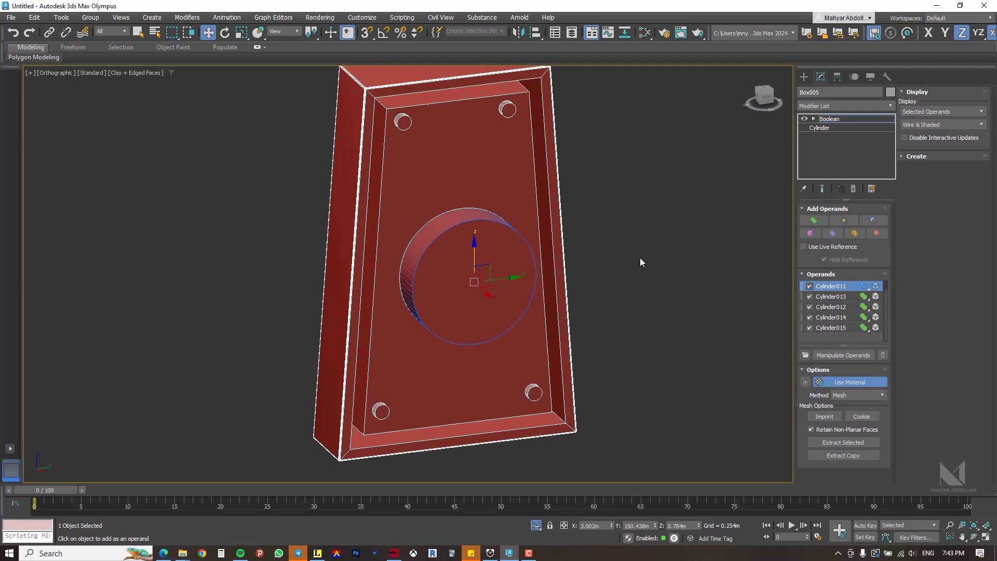
middle_drag(641, 267, 656, 285)
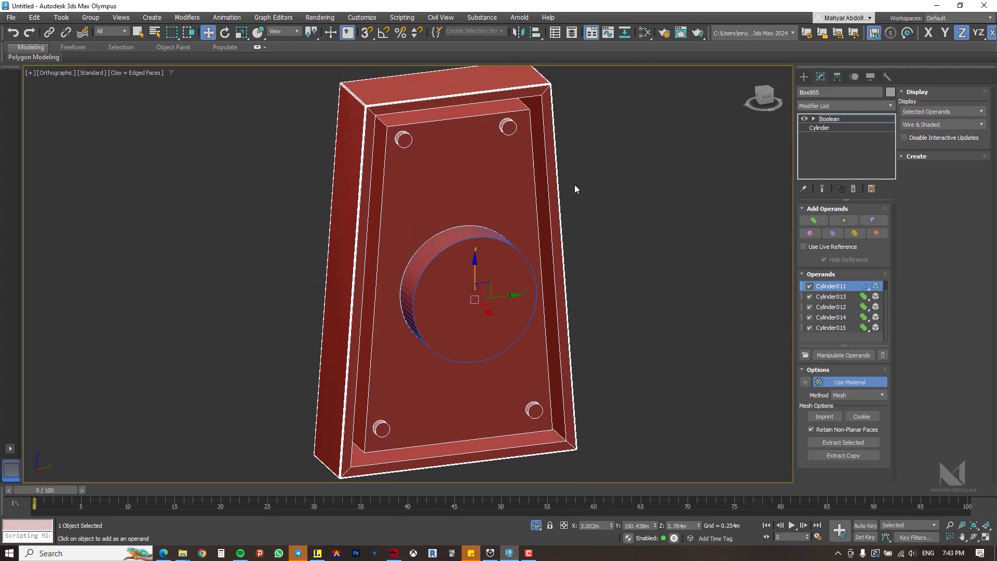
Change the operation of the upper-left peg's operand Cylinder012 to Subtract
click(833, 307)
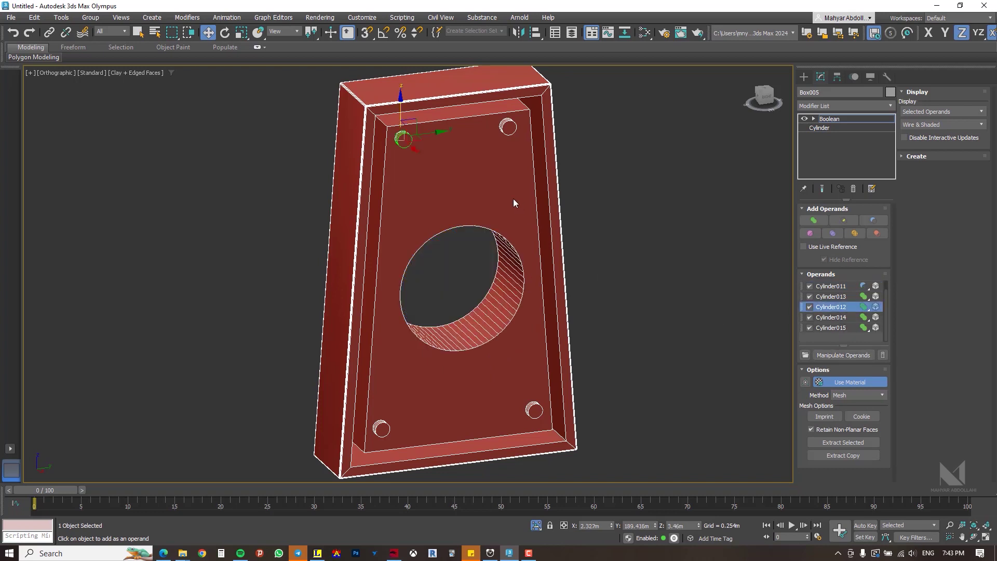
middle_drag(486, 188, 491, 223)
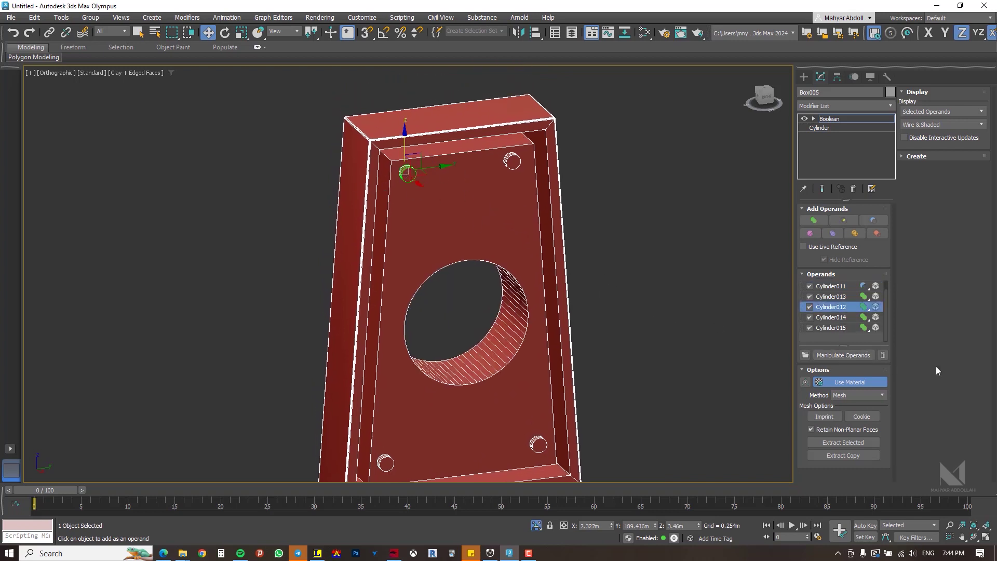
click(865, 307)
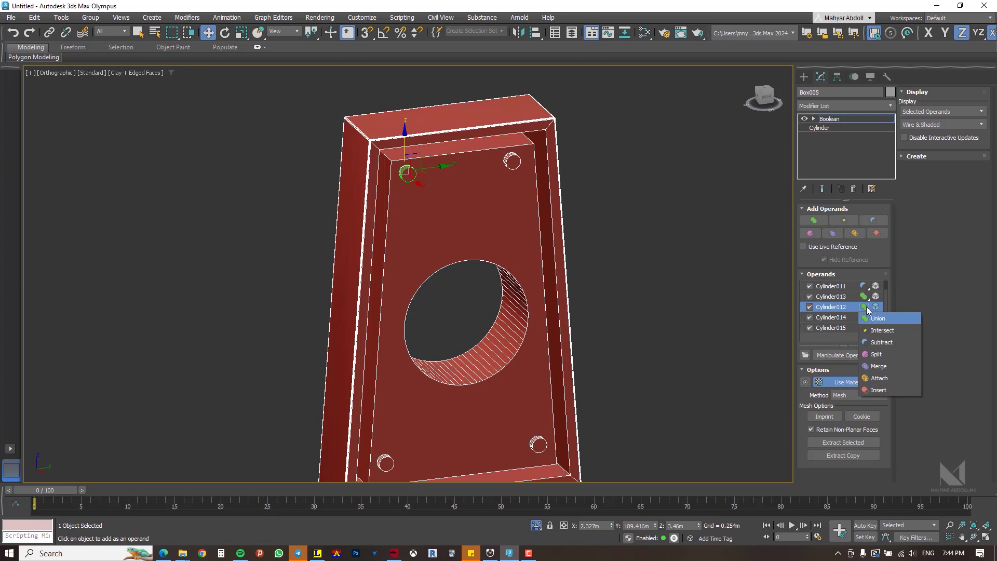
click(888, 345)
click(659, 251)
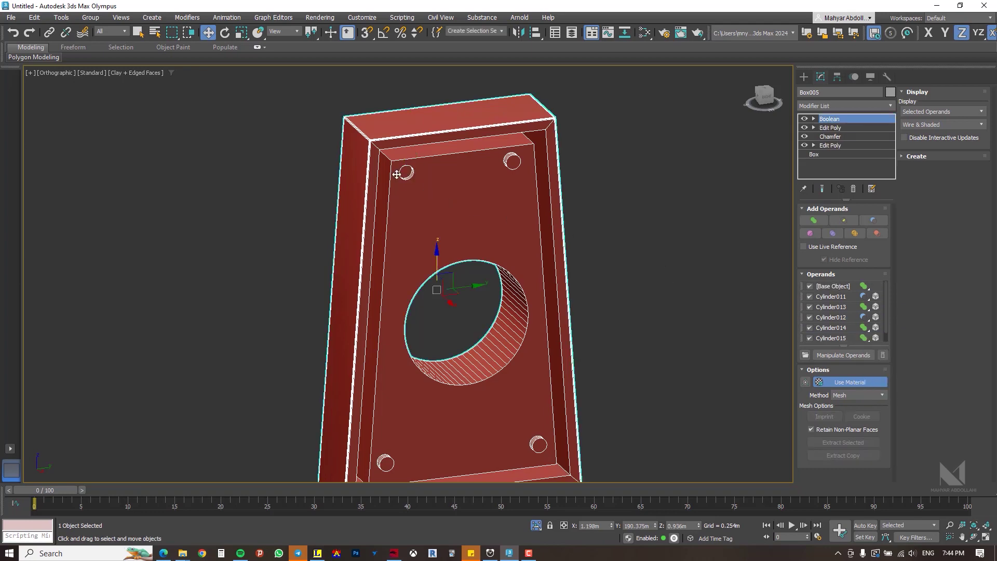
scroll(397, 172, up, 5)
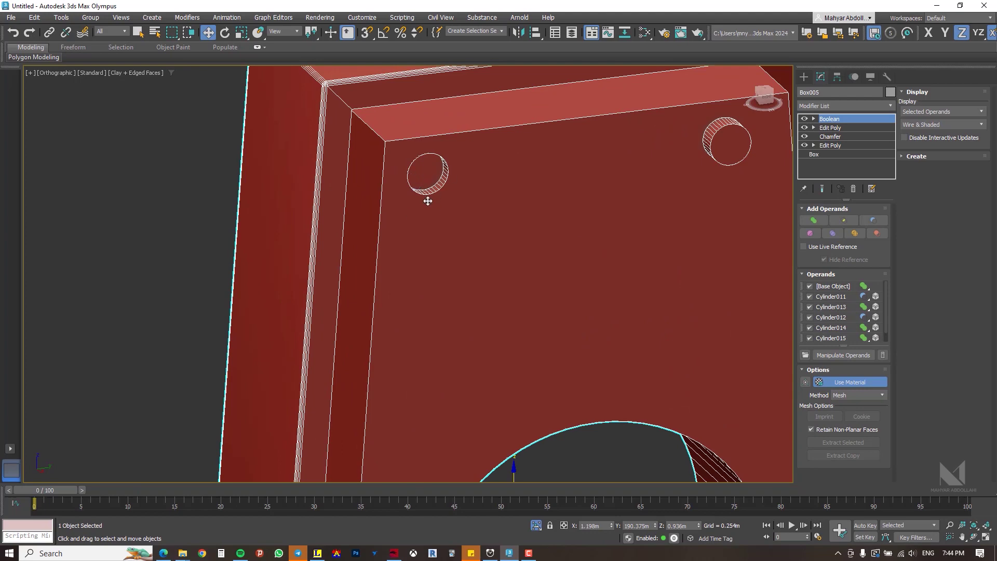
scroll(428, 200, down, 4)
scroll(456, 226, down, 4)
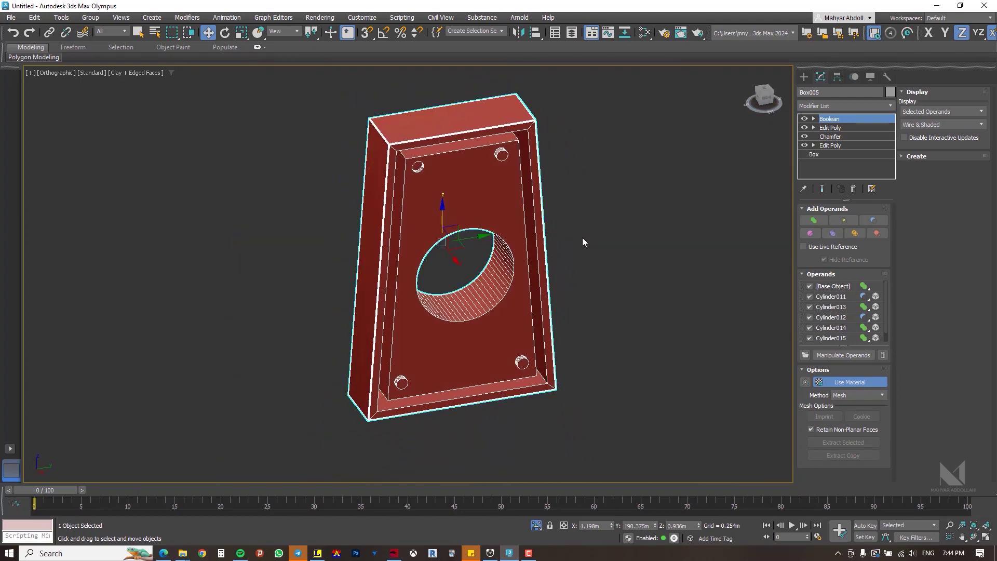
Enable manipulation of the Boolean operands in the viewport and move the upper-right peg's operand slightly inward along Y
middle_drag(584, 239, 595, 234)
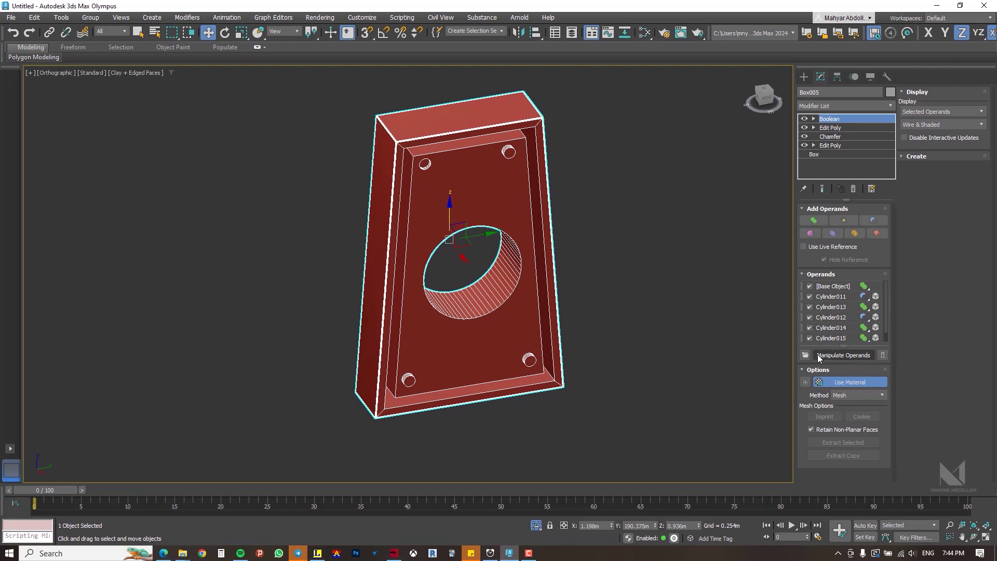
click(848, 357)
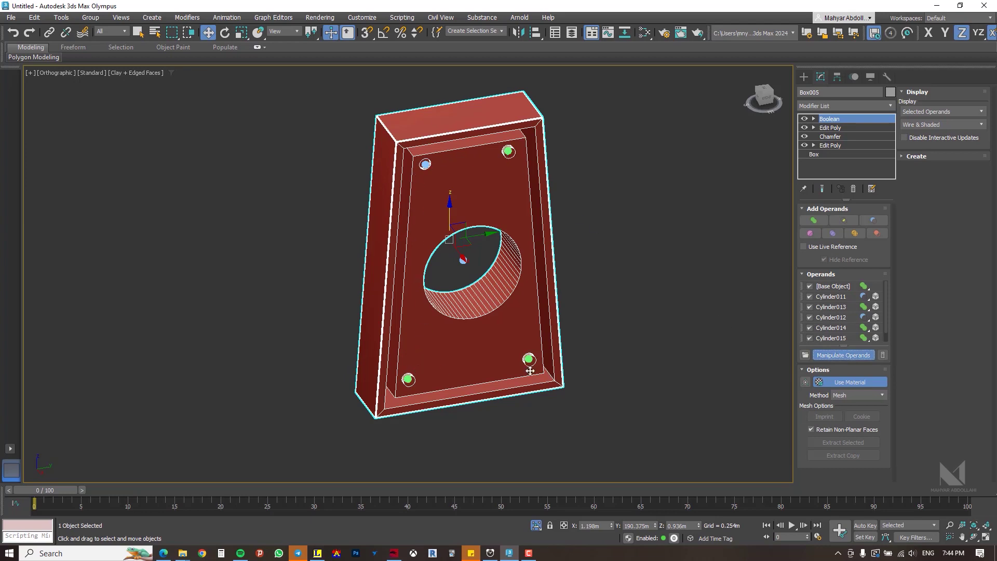
scroll(522, 146, up, 5)
click(511, 155)
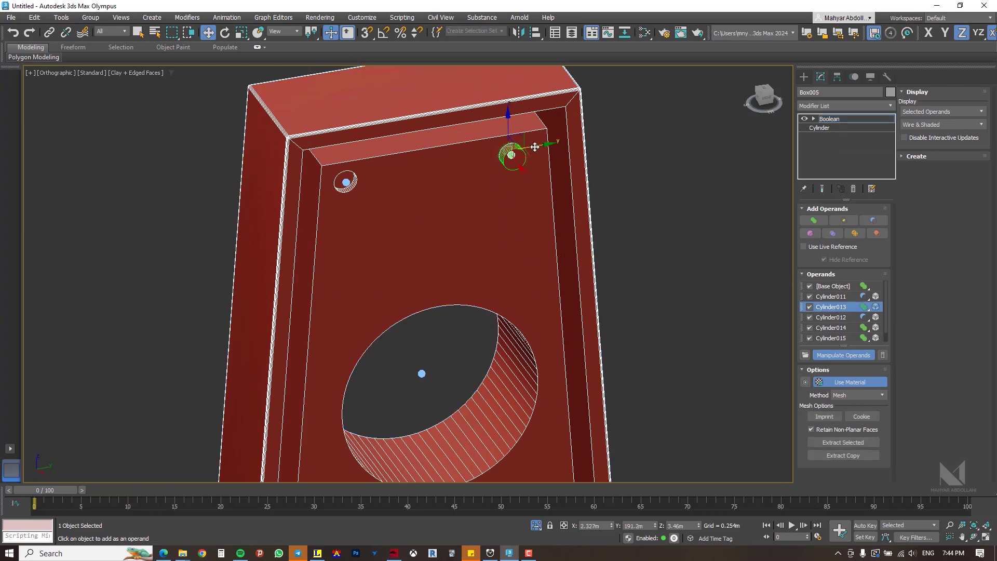
drag(536, 146, 522, 148)
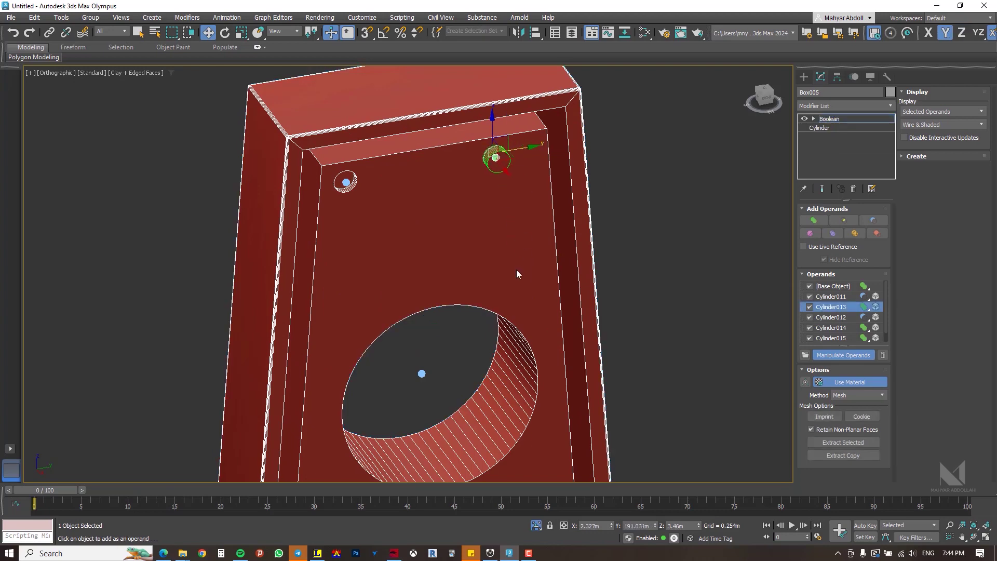
Select the central hole's operand Cylinder011 and scale it down uniformly to shrink the hole
middle_drag(460, 362, 457, 213)
click(422, 224)
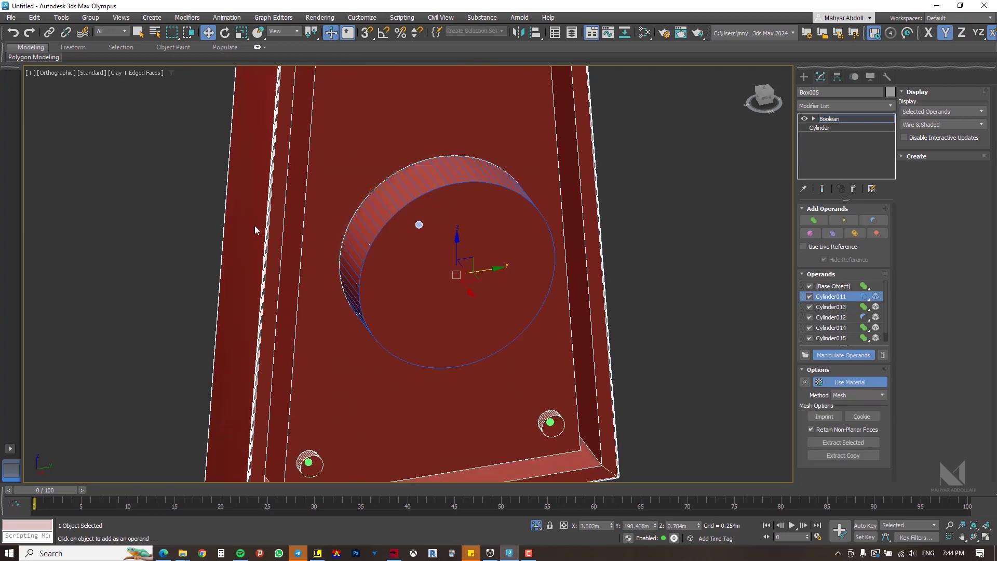
click(242, 32)
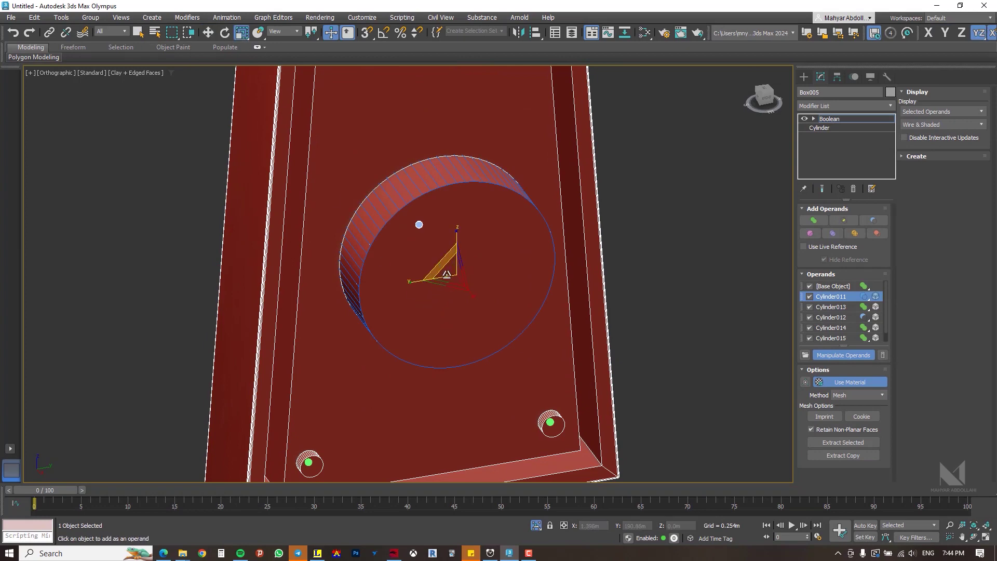
drag(444, 272, 452, 290)
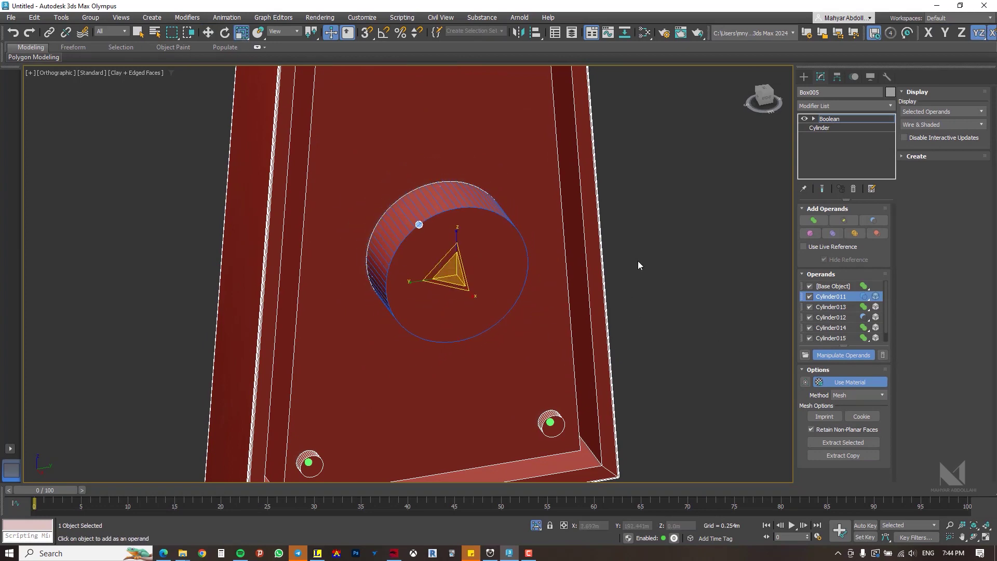
middle_drag(637, 260, 639, 284)
click(644, 242)
Turn off viewport manipulation of the Boolean operands
scroll(644, 242, down, 4)
middle_drag(644, 243, 682, 332)
click(833, 356)
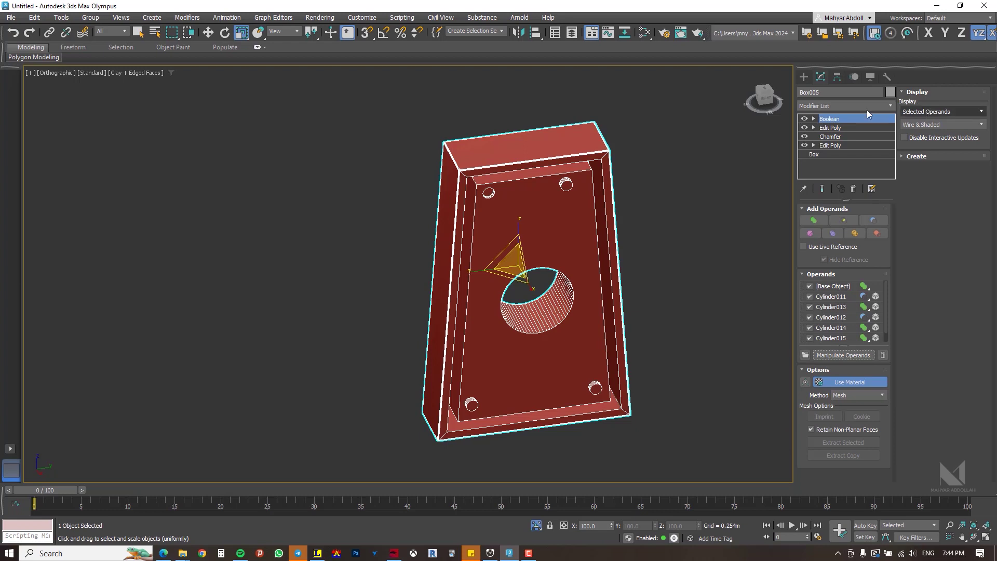
middle_drag(719, 231, 727, 233)
middle_drag(601, 248, 572, 221)
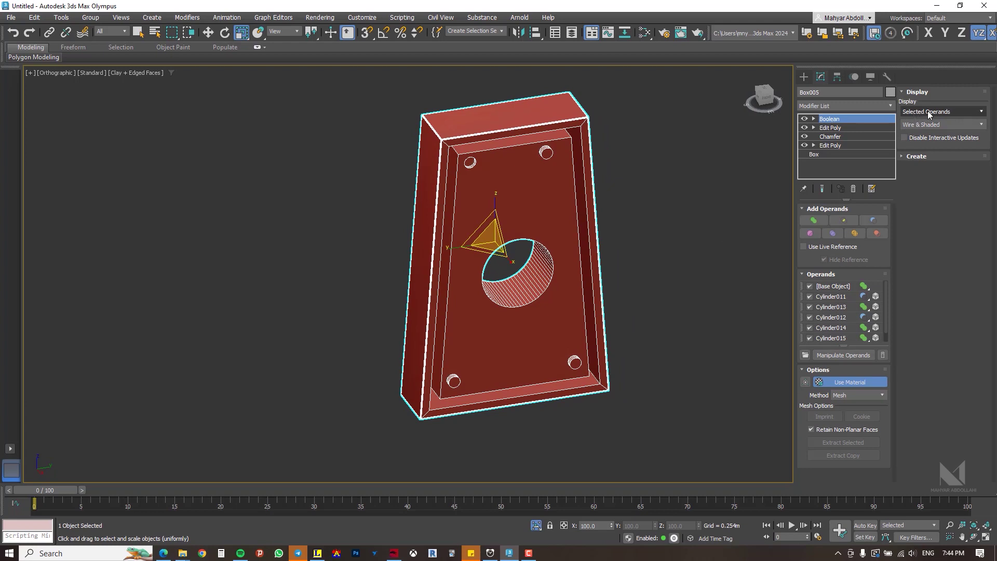
Select operand Cylinder013 and preview the Results and Operands display modes before returning to Selected Operands
click(830, 307)
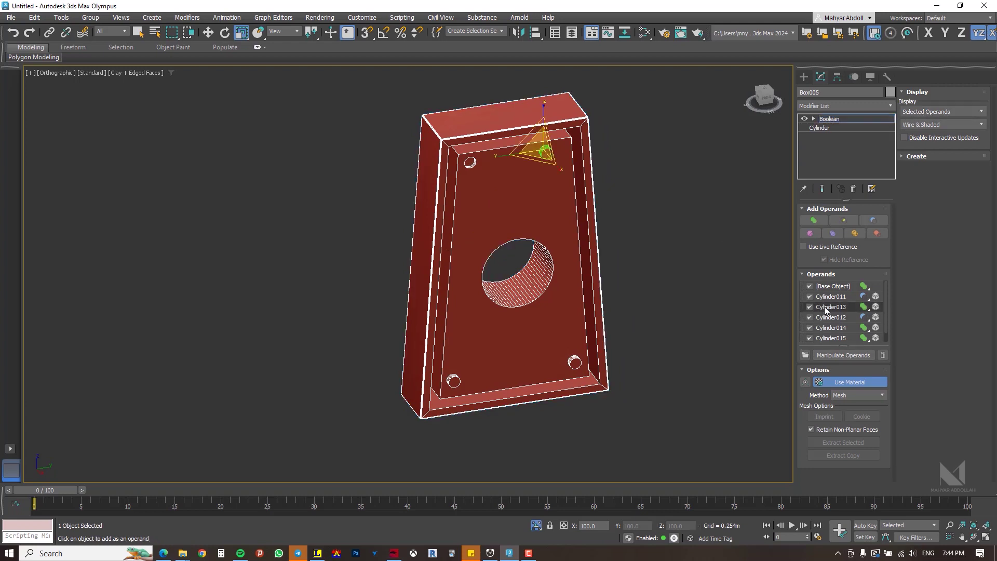
scroll(544, 150, up, 3)
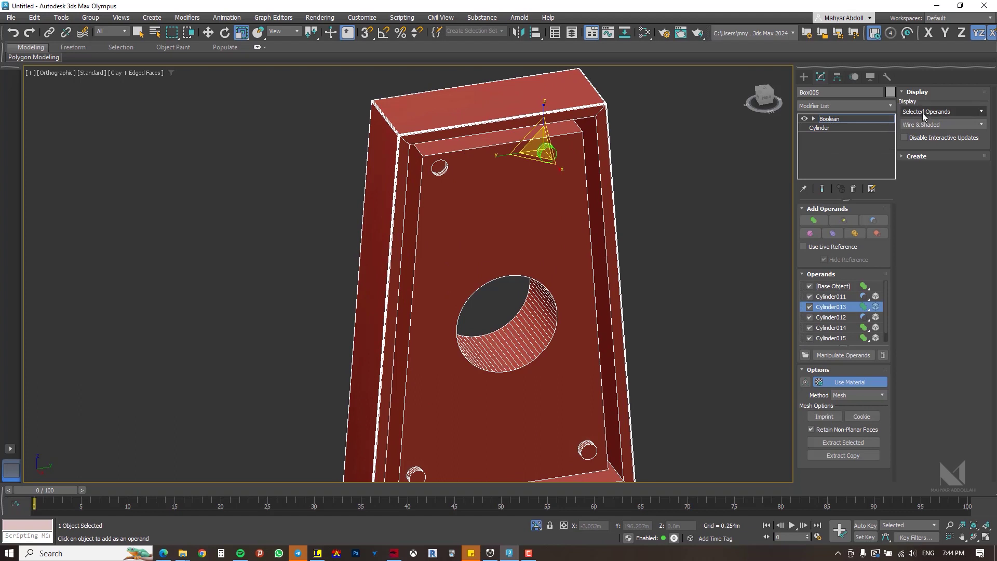
click(915, 112)
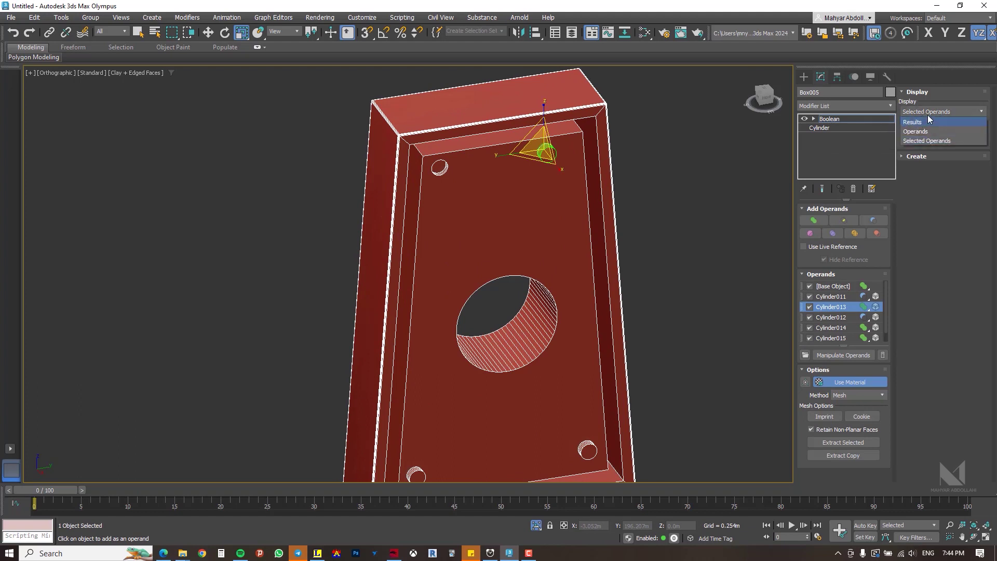
click(915, 122)
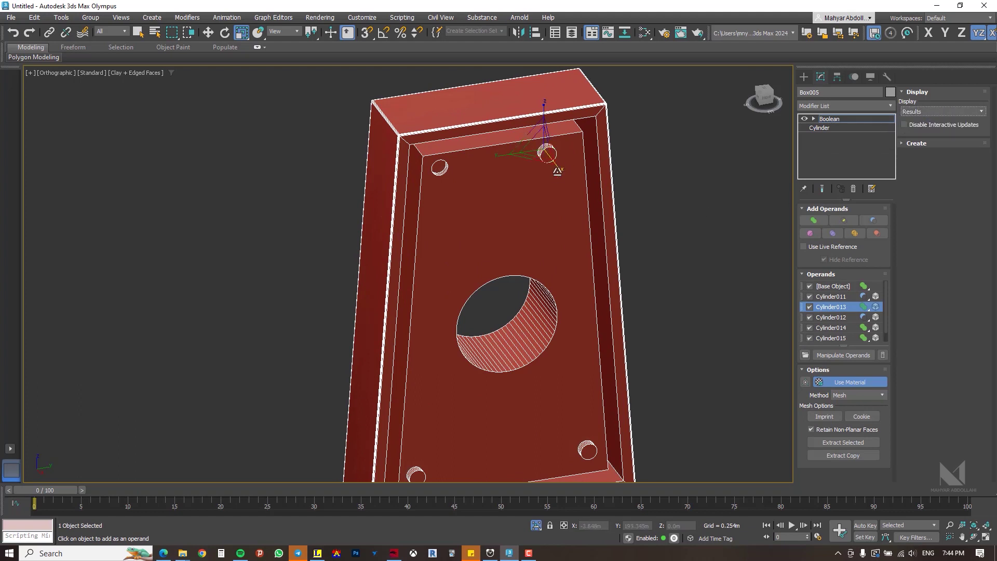
click(917, 112)
click(922, 130)
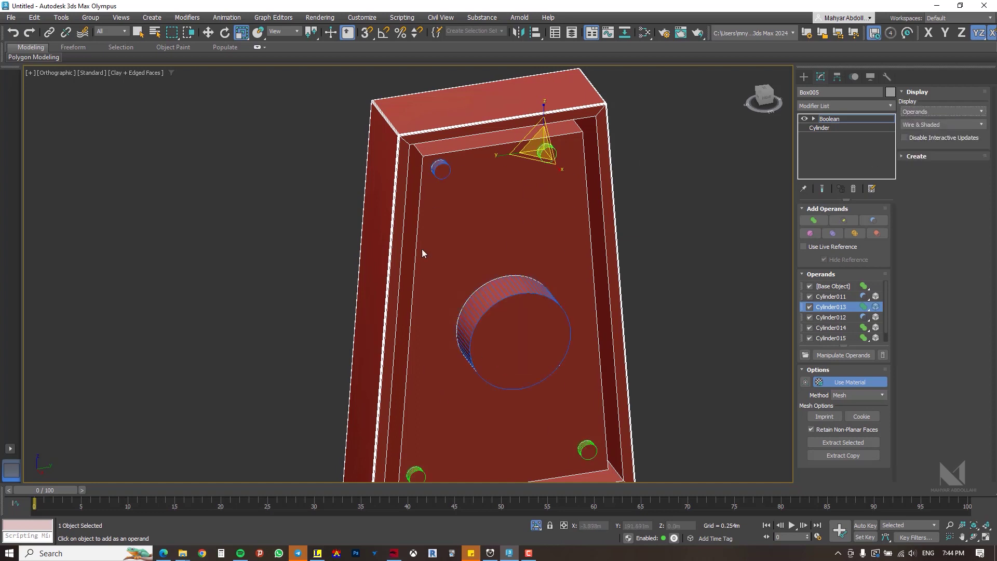
click(918, 112)
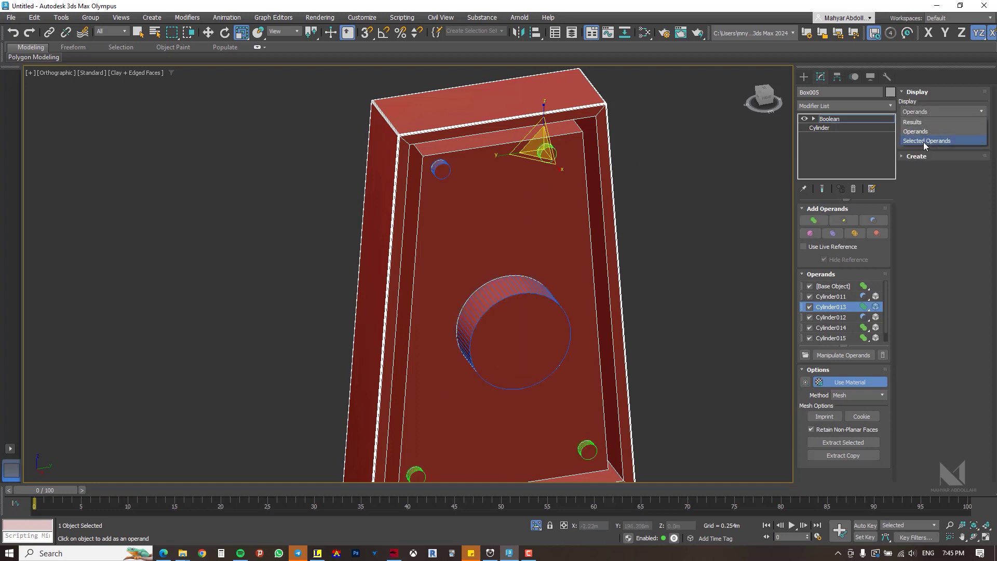
click(924, 136)
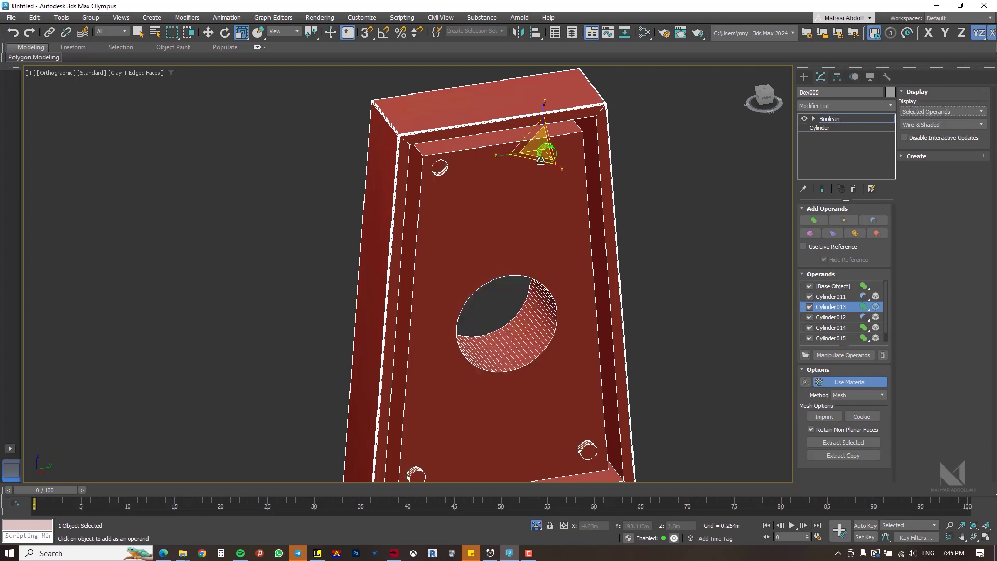
Preview the selected operand Cylinder013 in Wire and Shaded styles, ending on Wire & Shaded
click(930, 125)
click(921, 136)
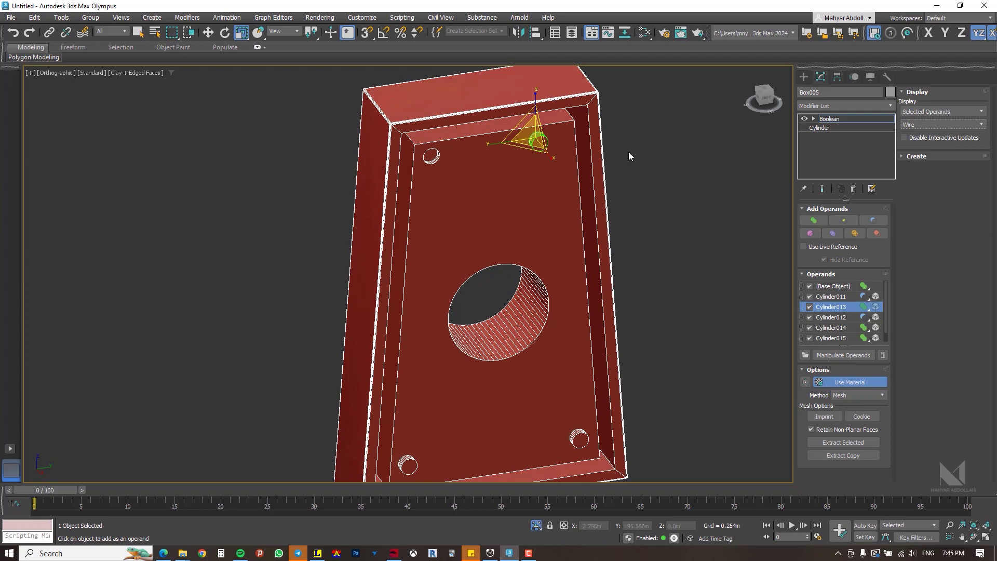
scroll(566, 144, up, 2)
click(934, 124)
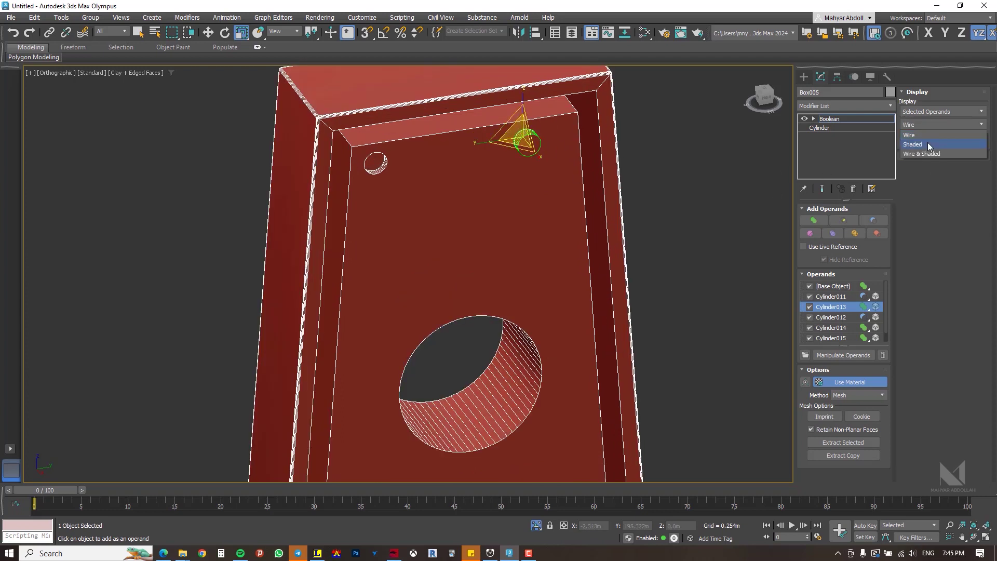
click(928, 147)
click(934, 124)
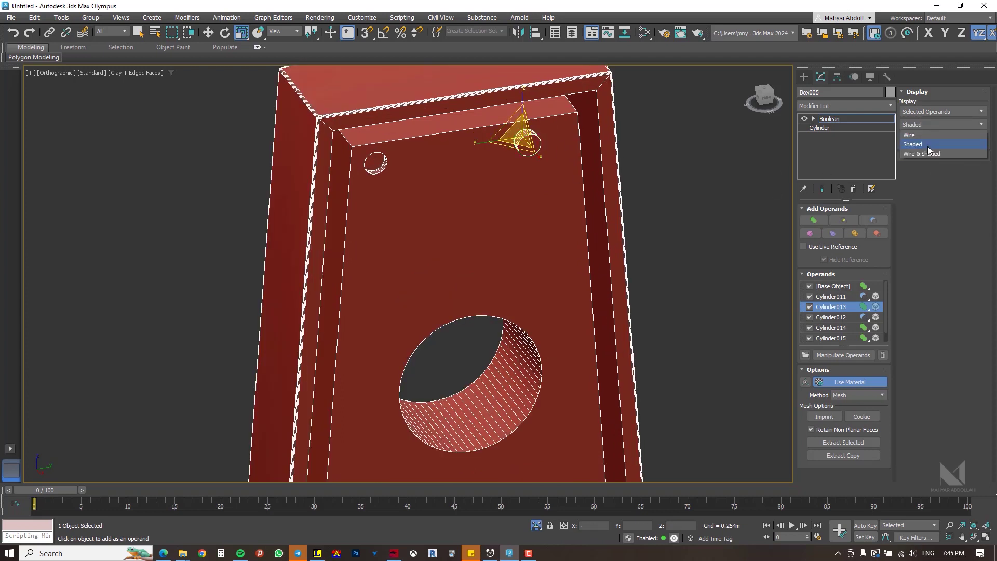
click(931, 154)
click(677, 191)
scroll(679, 191, down, 2)
middle_drag(685, 228, 673, 188)
Select the central hole's operand Cylinder011 and compare its Wire and Shaded display styles, ending on Wire & Shaded
click(826, 307)
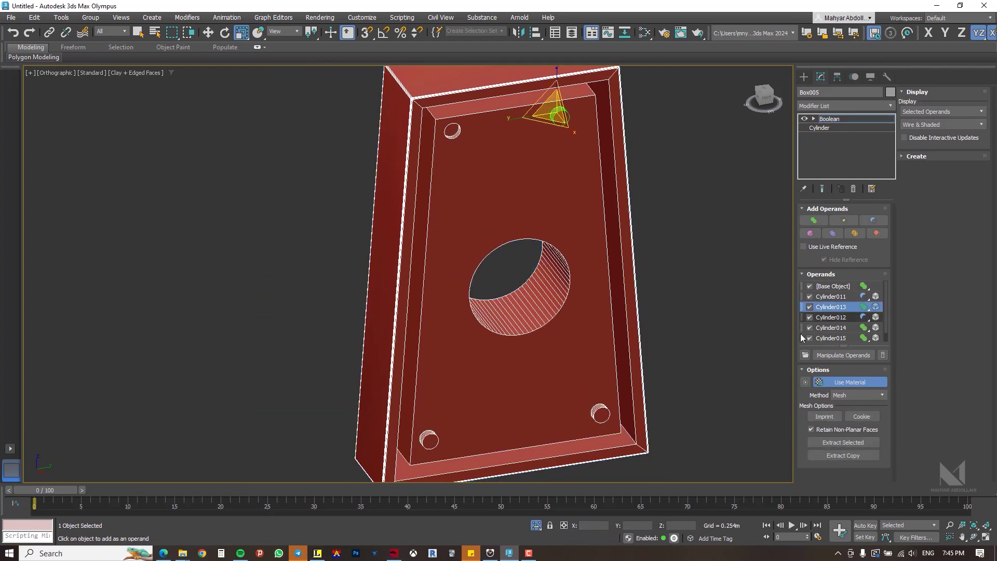
click(830, 296)
click(928, 125)
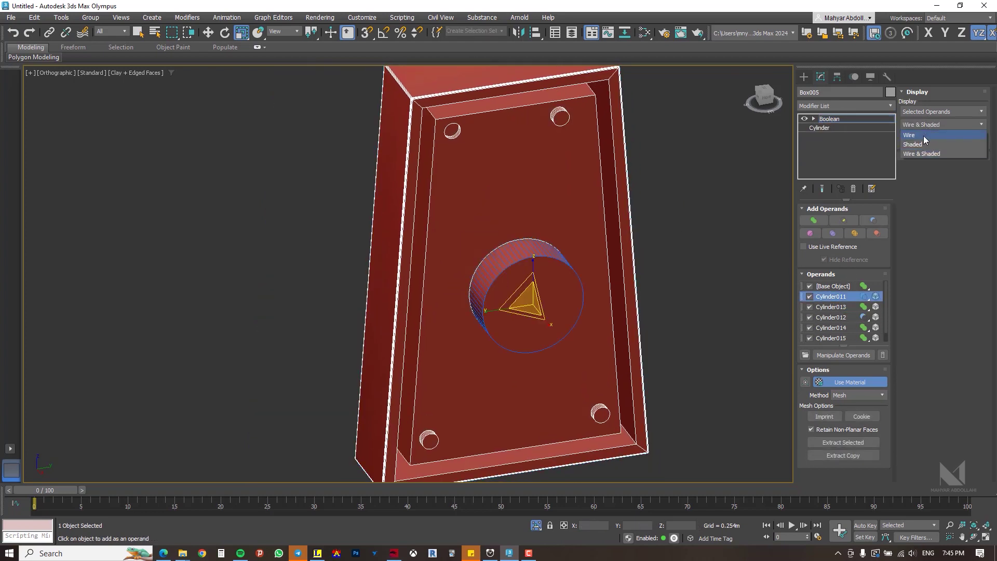
click(927, 133)
alt+middle_drag(522, 302, 717, 249)
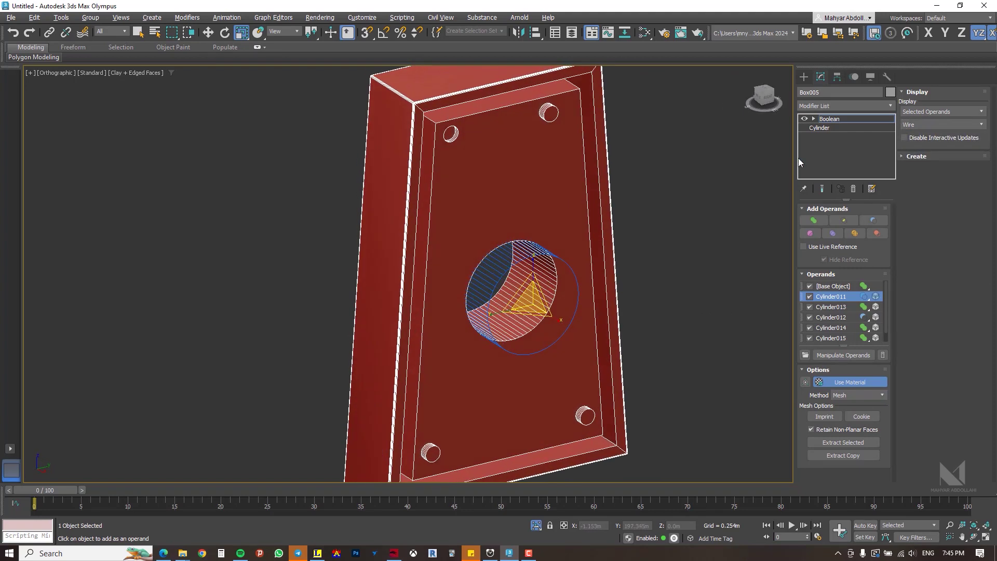
click(922, 126)
click(920, 146)
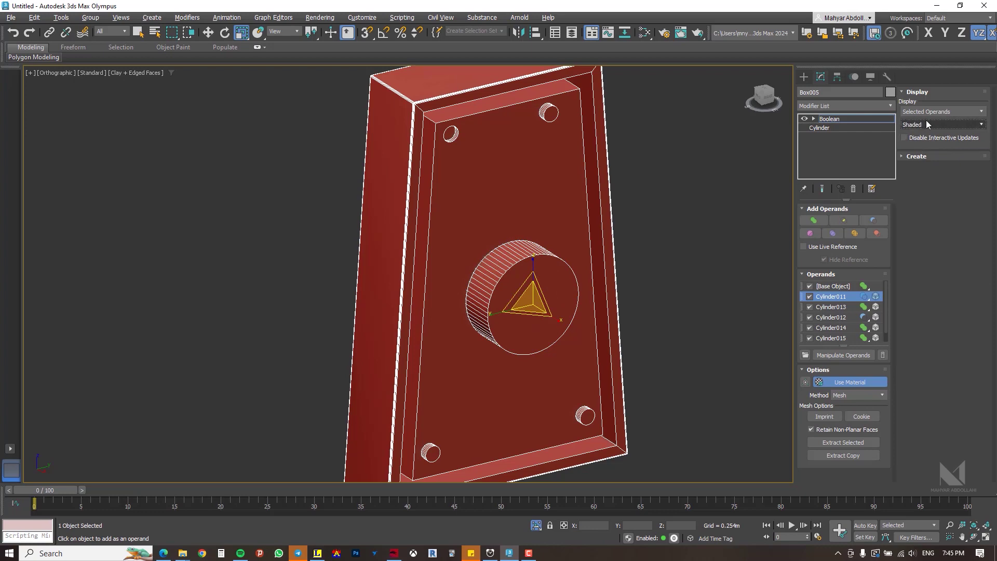
click(926, 123)
click(917, 154)
Set the Boolean display to Results and inspect the plate from several angles
alt+middle_drag(667, 291, 661, 250)
click(929, 112)
click(917, 123)
alt+middle_drag(567, 258, 548, 203)
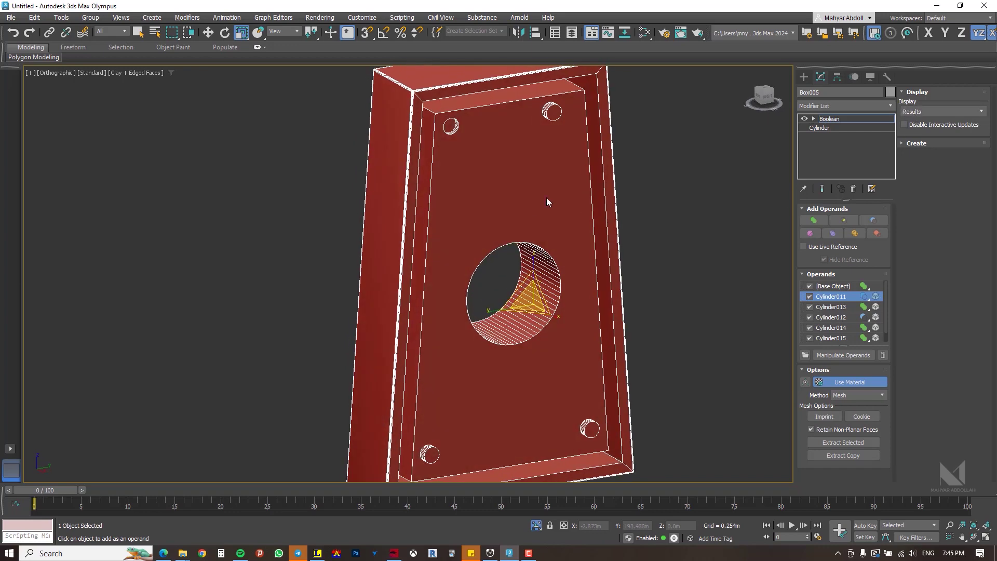
alt+middle_drag(512, 280, 467, 244)
scroll(509, 289, down, 2)
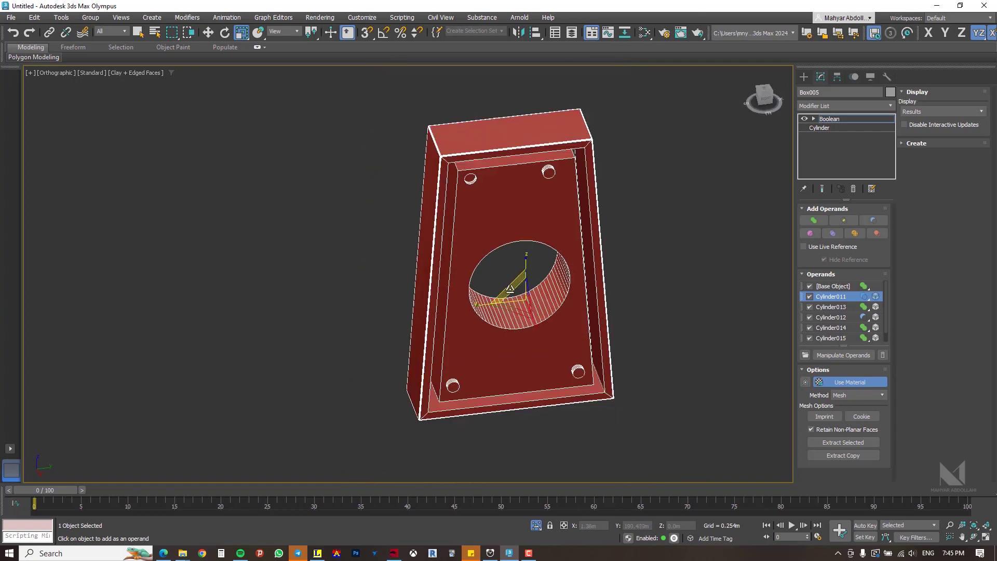
middle_drag(509, 290, 468, 301)
alt+middle_drag(468, 301, 490, 283)
middle_drag(652, 292, 685, 277)
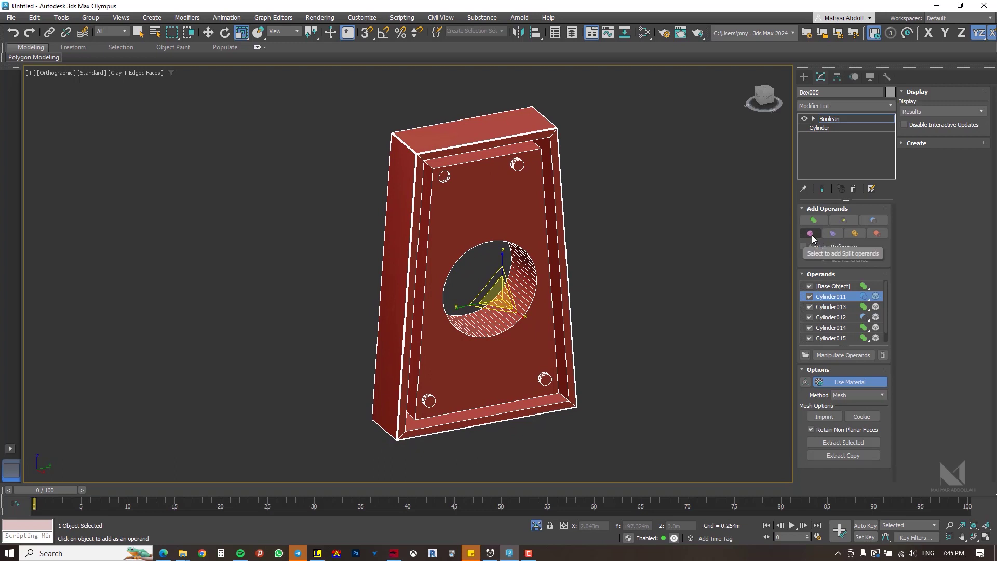
Create a box about 0.616 × 0.817 × 0.773 m with AutoGrid on the plate's recessed face above the central hole
click(803, 76)
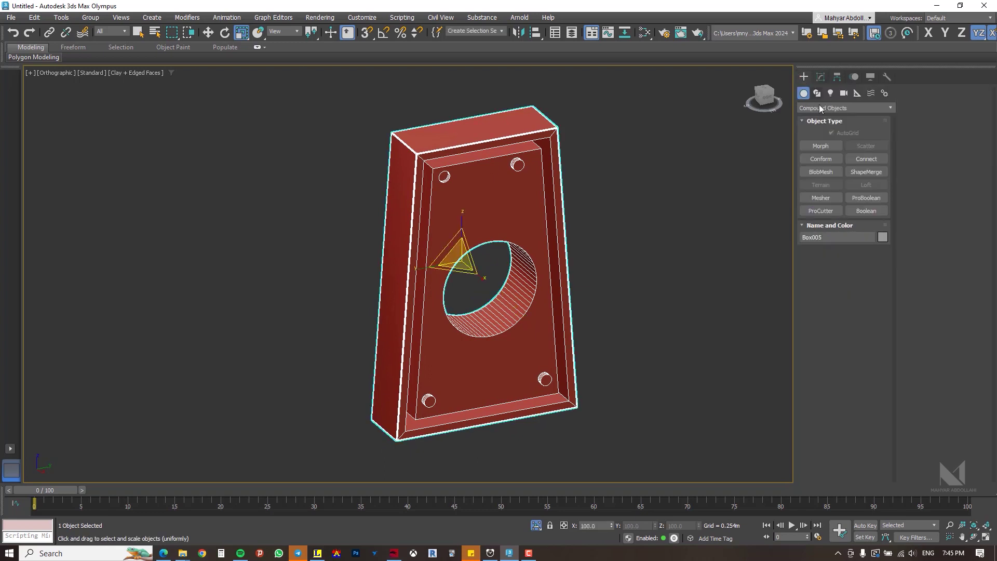
click(813, 108)
click(815, 117)
click(820, 146)
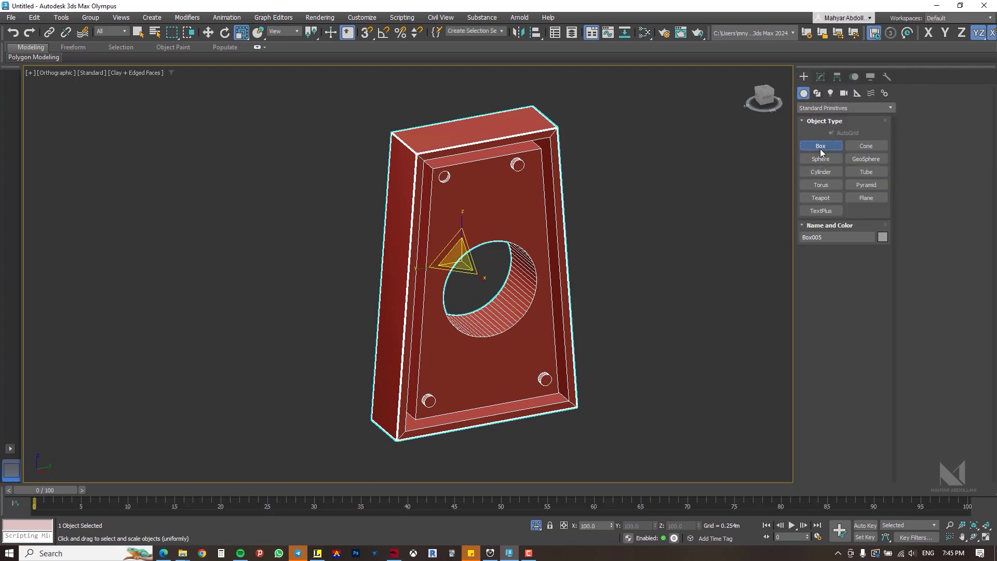
scroll(499, 221, up, 3)
drag(530, 180, 485, 234)
click(507, 270)
alt+middle_drag(507, 270, 513, 278)
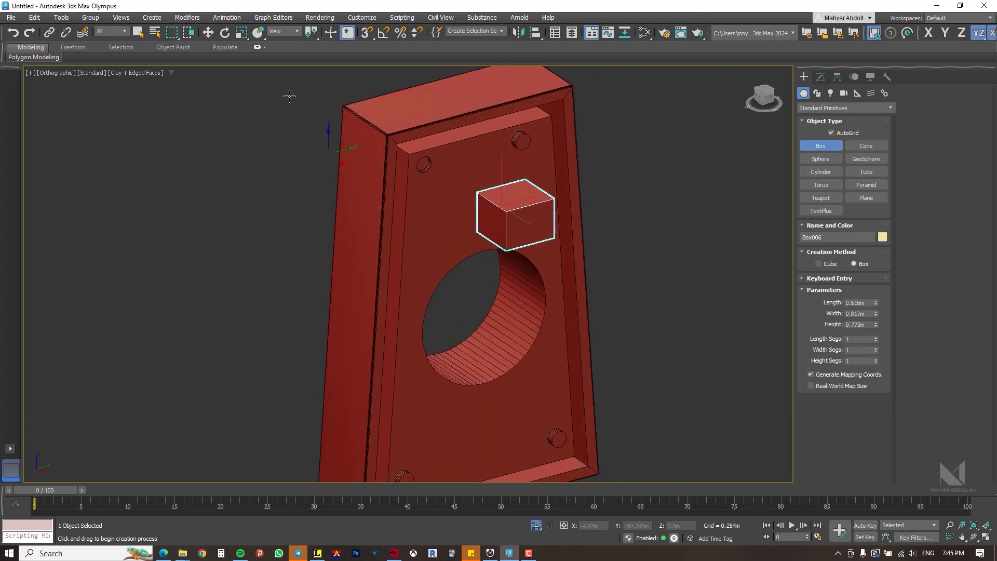
Move the new box along X so that it sinks partly into the plate
click(207, 32)
alt+middle_drag(447, 193, 462, 212)
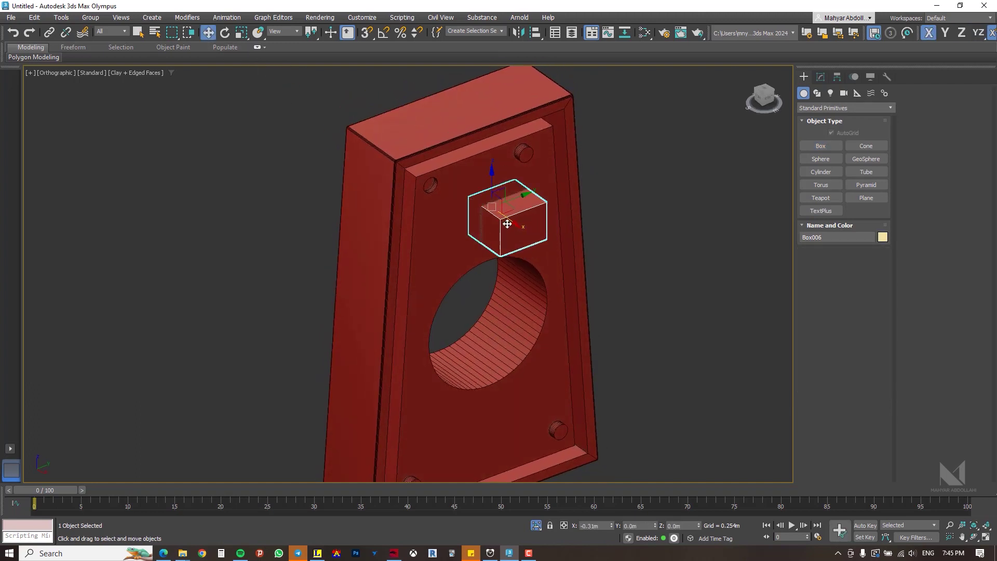
click(614, 225)
alt+middle_drag(614, 225, 467, 135)
Select the tapered plate and add the small box to its Boolean as a Split operand
click(458, 115)
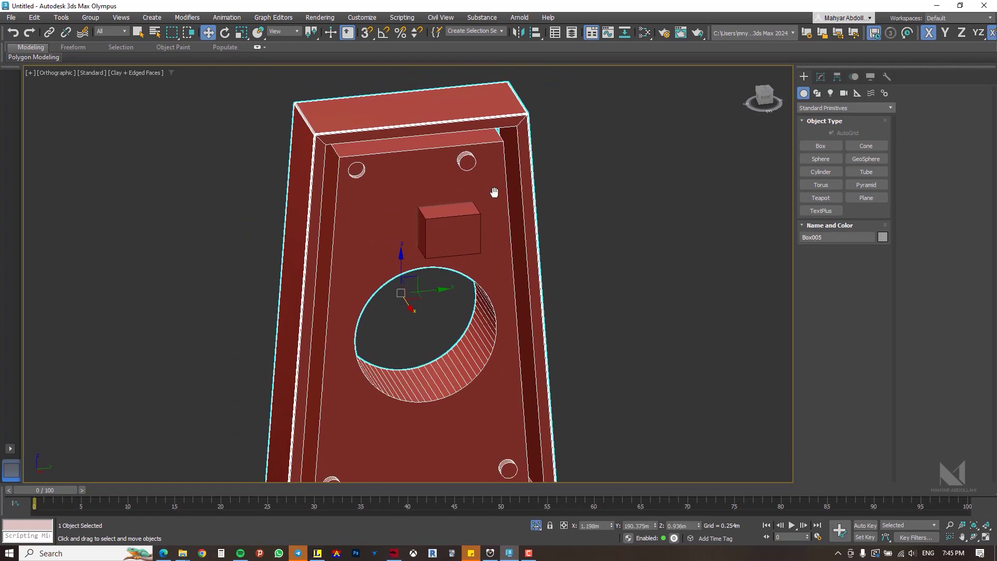
click(821, 76)
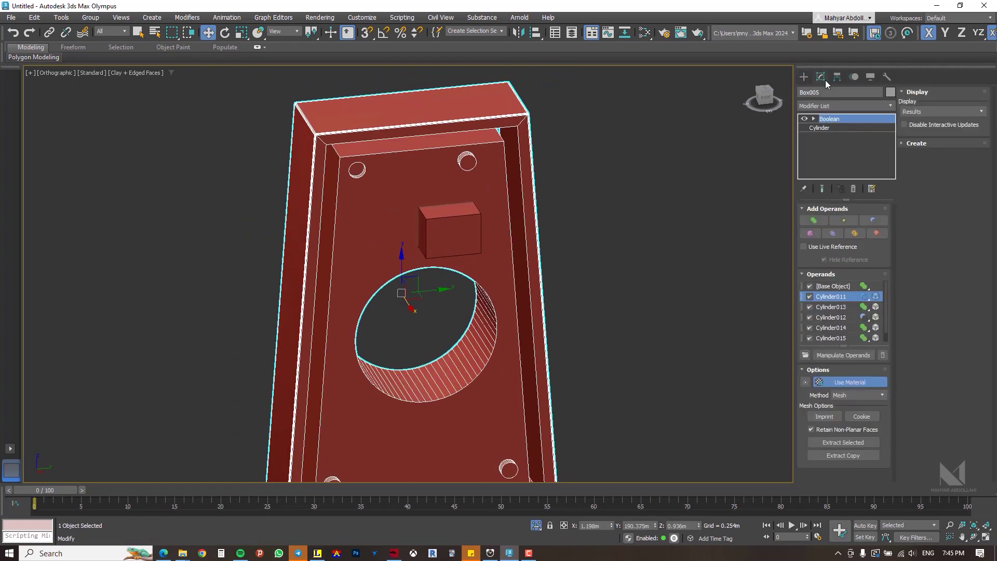
click(810, 234)
click(833, 285)
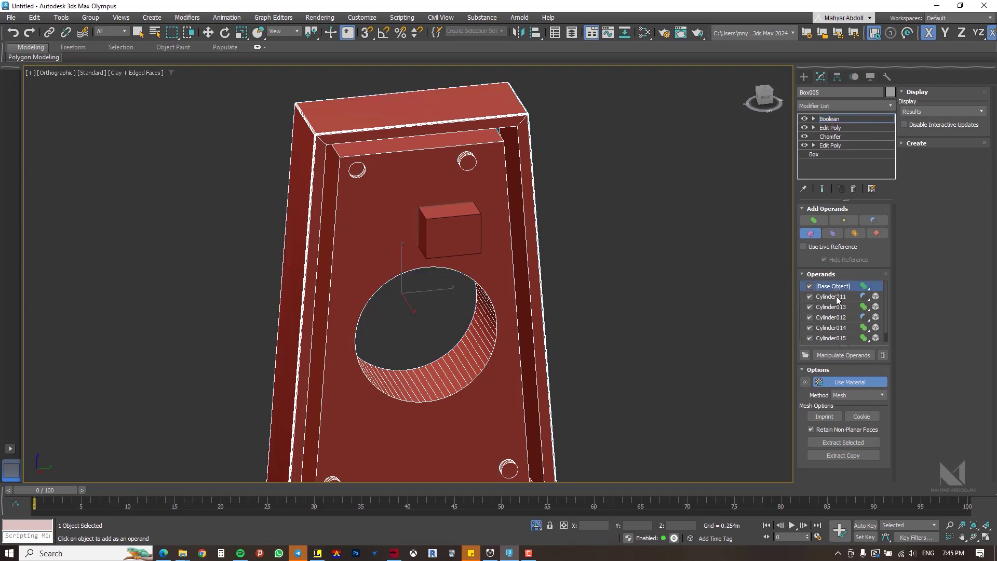
click(457, 233)
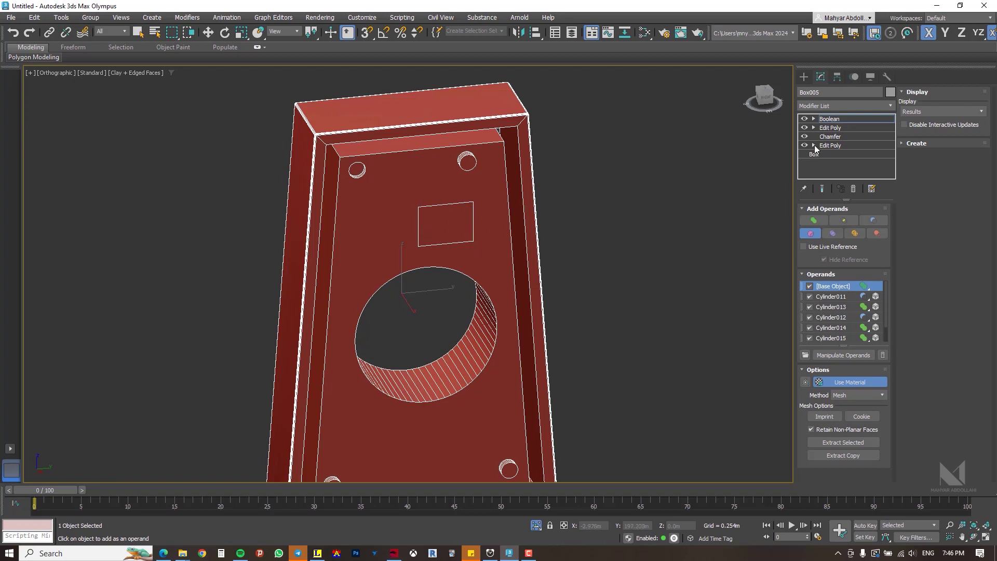
Add an Edit Poly modifier above the Boolean and select the rectangular split face in polygon mode
click(829, 106)
text(e)
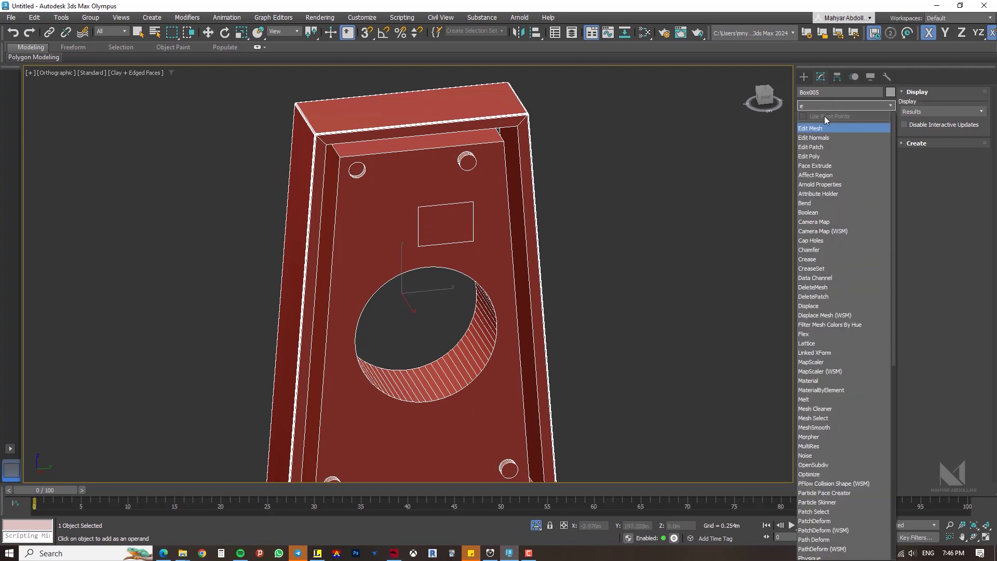
click(816, 156)
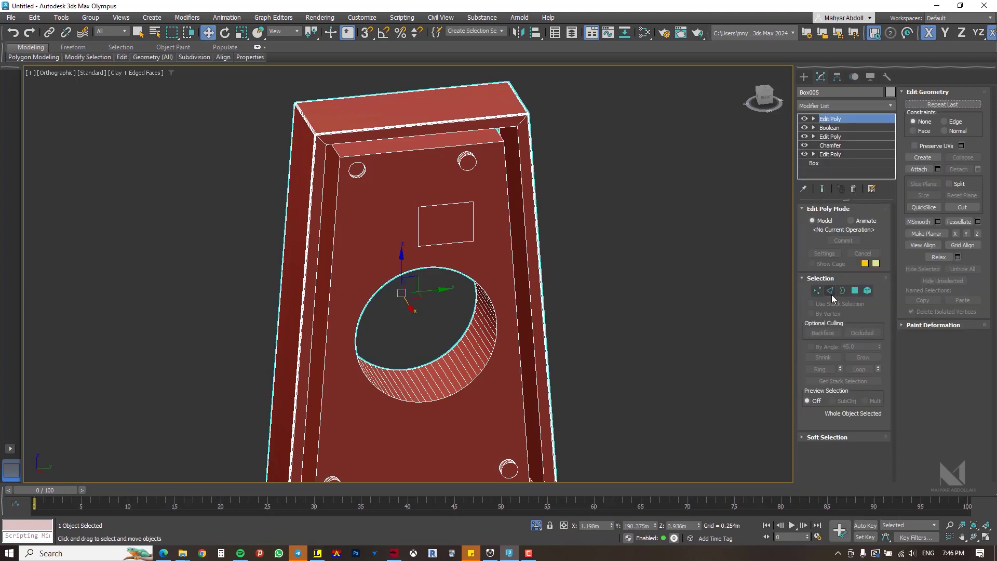
click(855, 290)
click(448, 218)
mouse_move(445, 223)
alt+middle_down()
mouse_move(532, 224)
mouse_move(445, 240)
alt+middle_up()
click(456, 240)
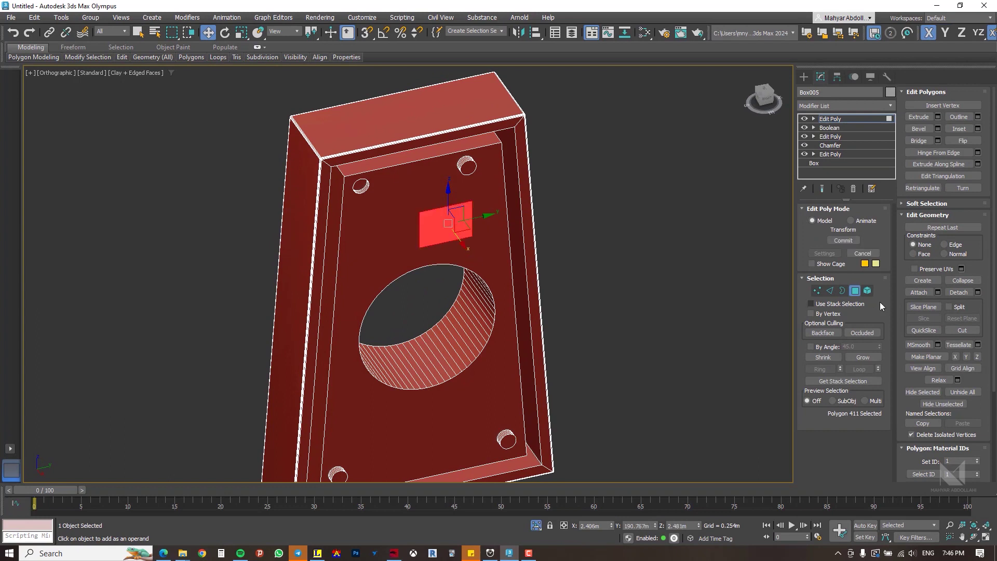
Select the split block as an element and move it along X out of the plate
click(869, 291)
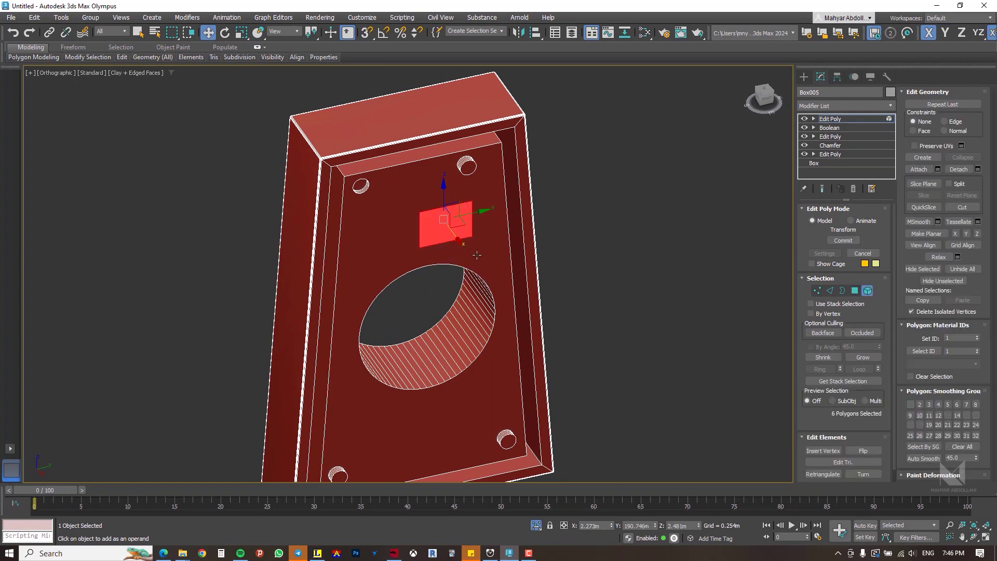
drag(453, 235, 471, 261)
alt+middle_drag(451, 254, 423, 260)
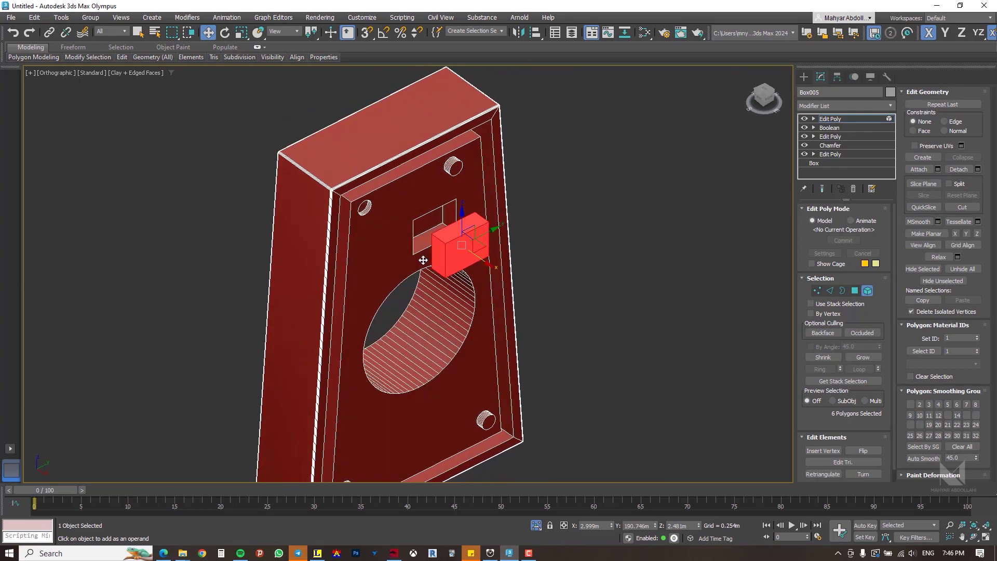
Leave element editing and delete the Edit Poly modifier above the Boolean
click(868, 291)
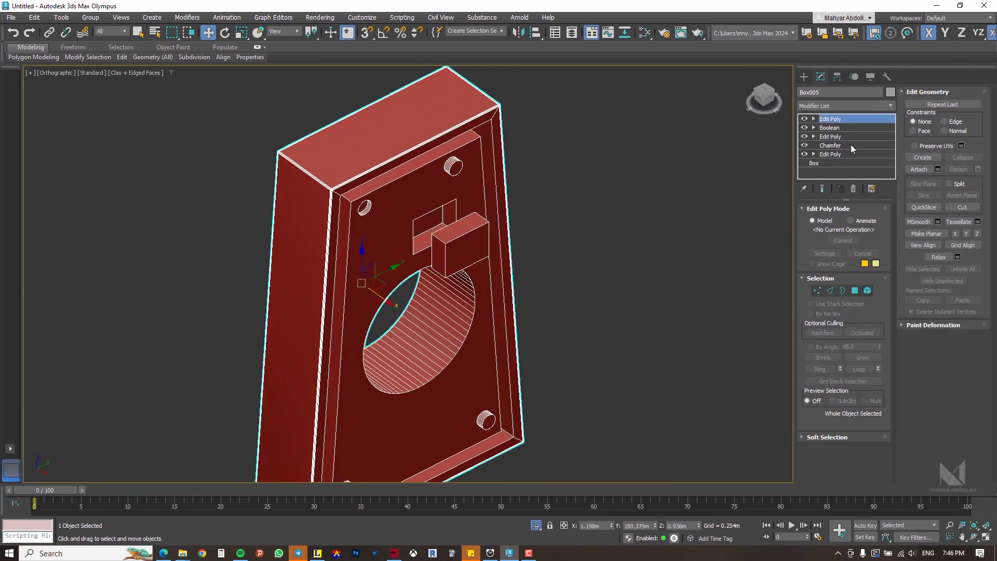
alt+middle_drag(509, 306, 505, 301)
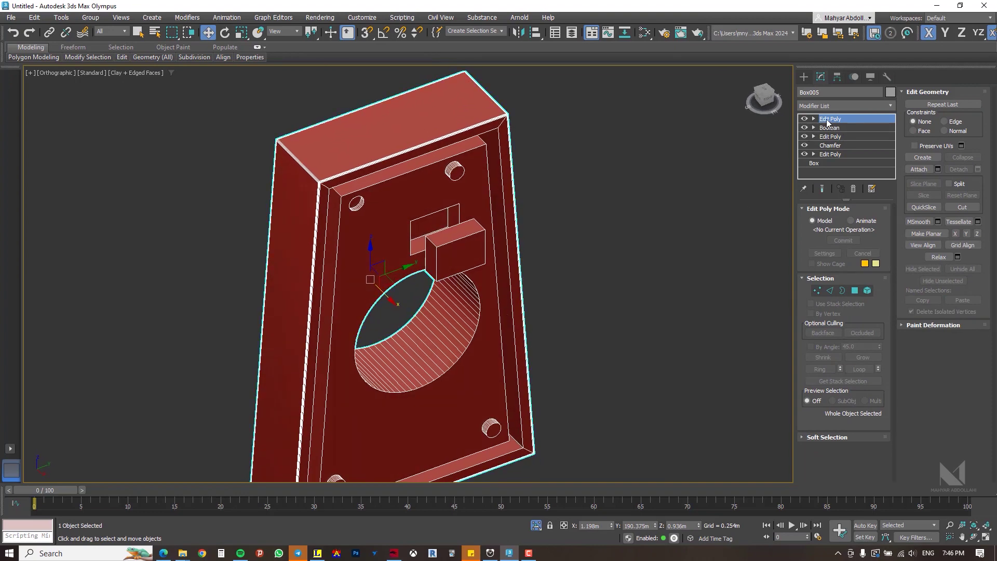
right_click(829, 122)
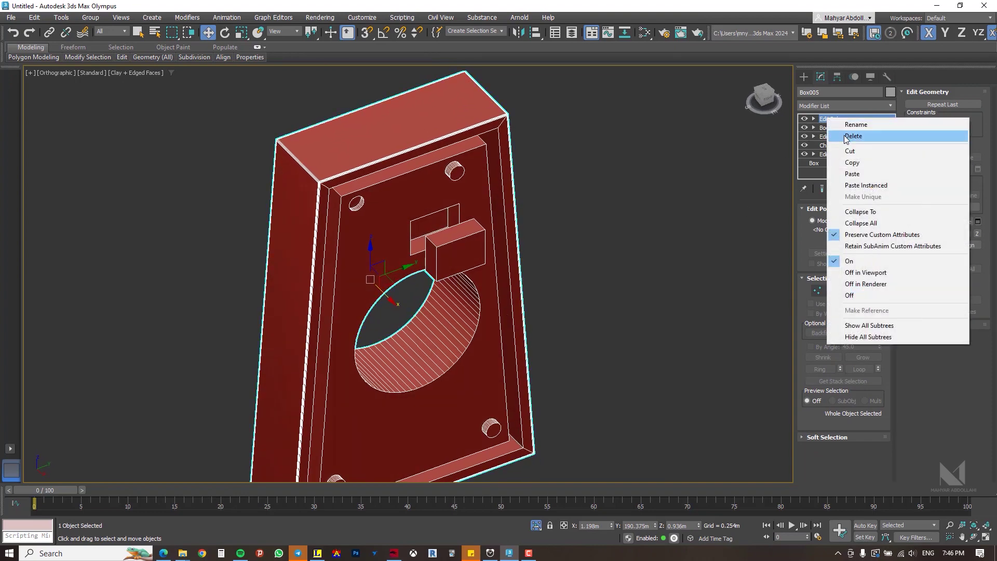
click(843, 137)
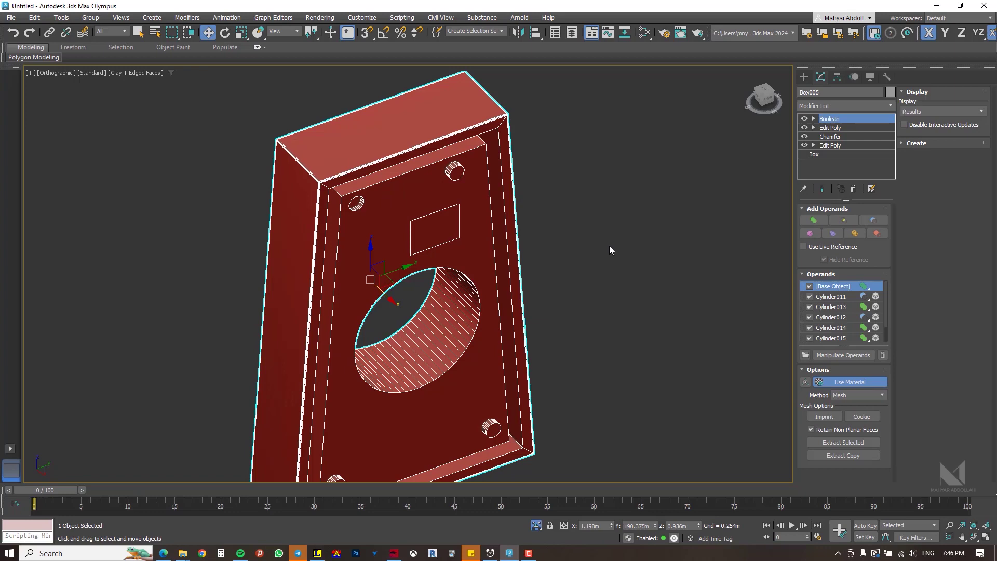
middle_drag(613, 279, 622, 257)
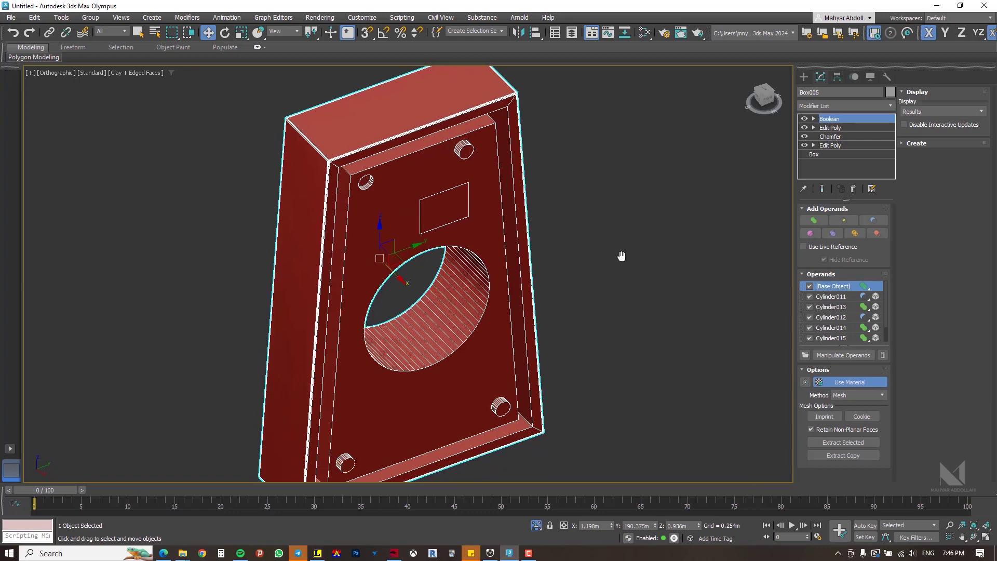
mouse_move(682, 277)
alt+middle_down()
mouse_move(660, 275)
mouse_move(721, 282)
alt+middle_up()
scroll(721, 282, down, 2)
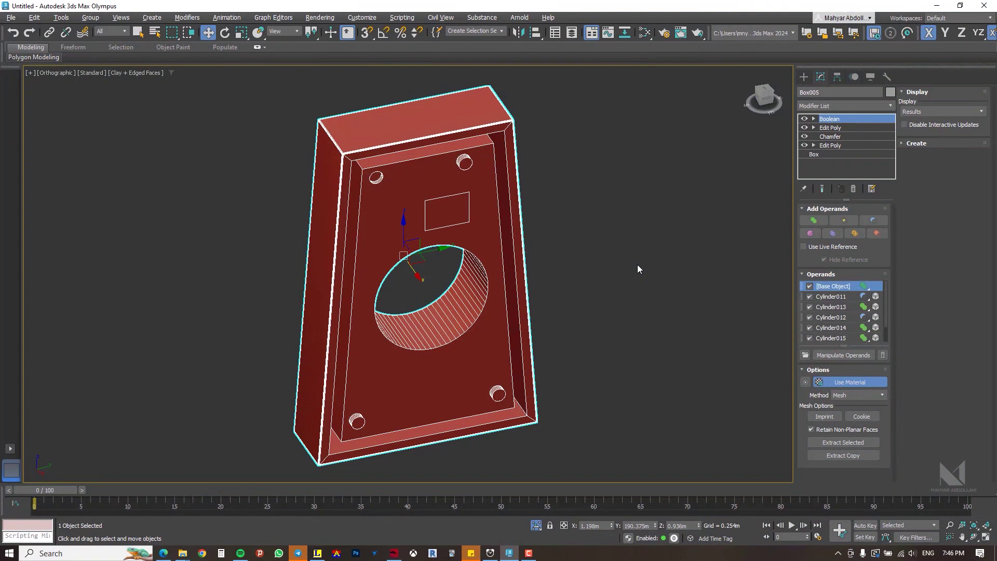
click(920, 144)
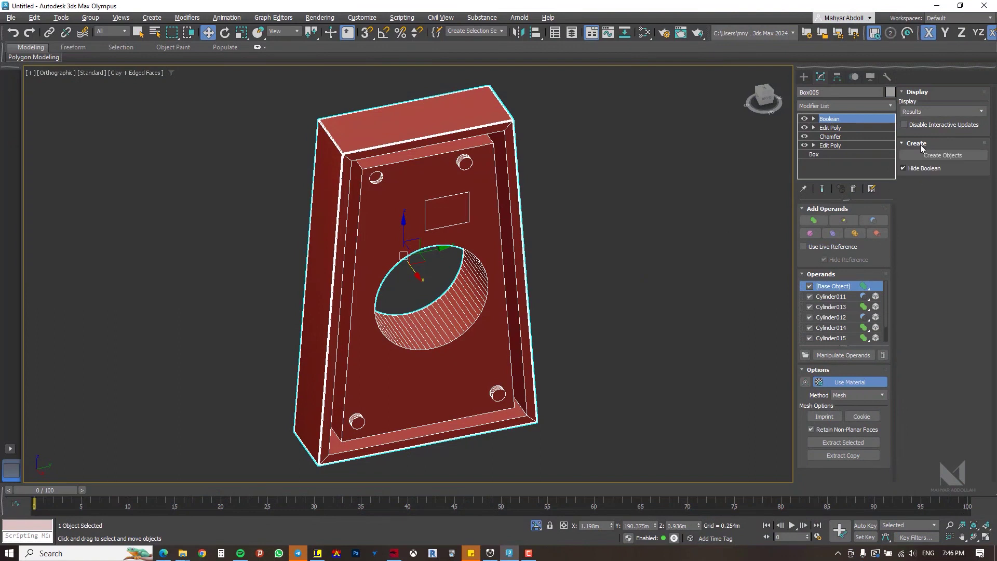
click(919, 144)
middle_drag(680, 337, 698, 335)
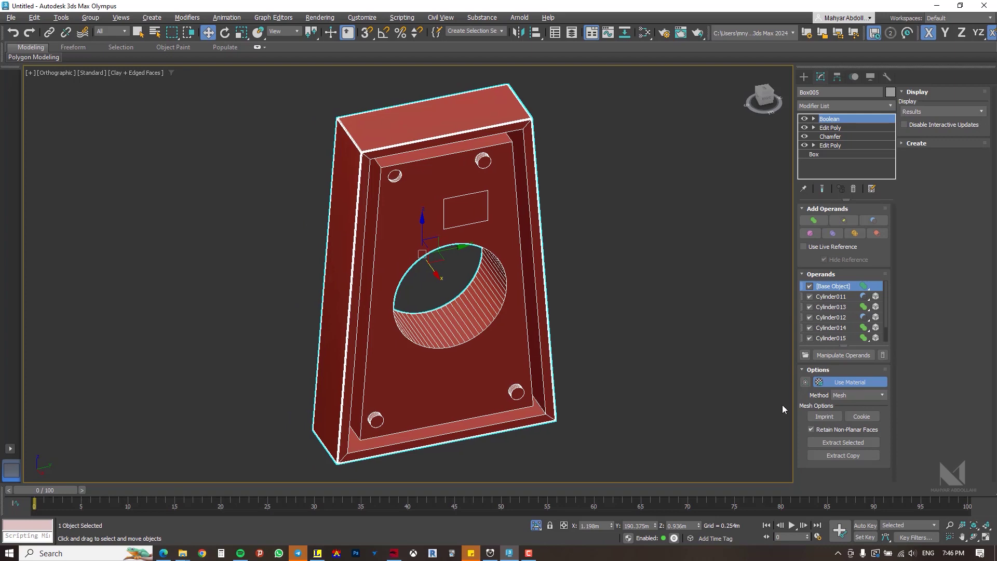
Undo the small box's Split operation and set the Boolean method to OpenVDB
click(839, 396)
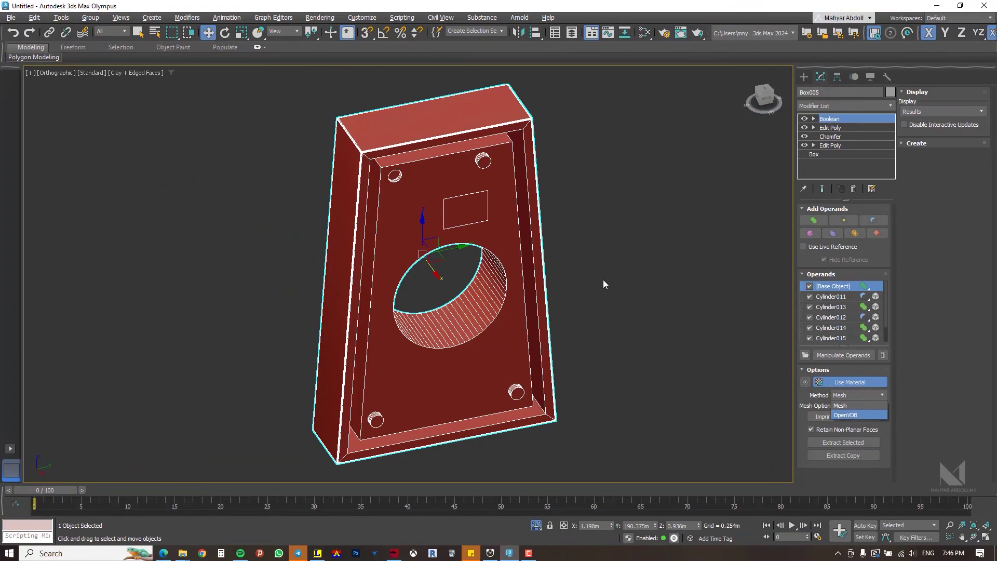
click(445, 191)
key(ctrl+e)
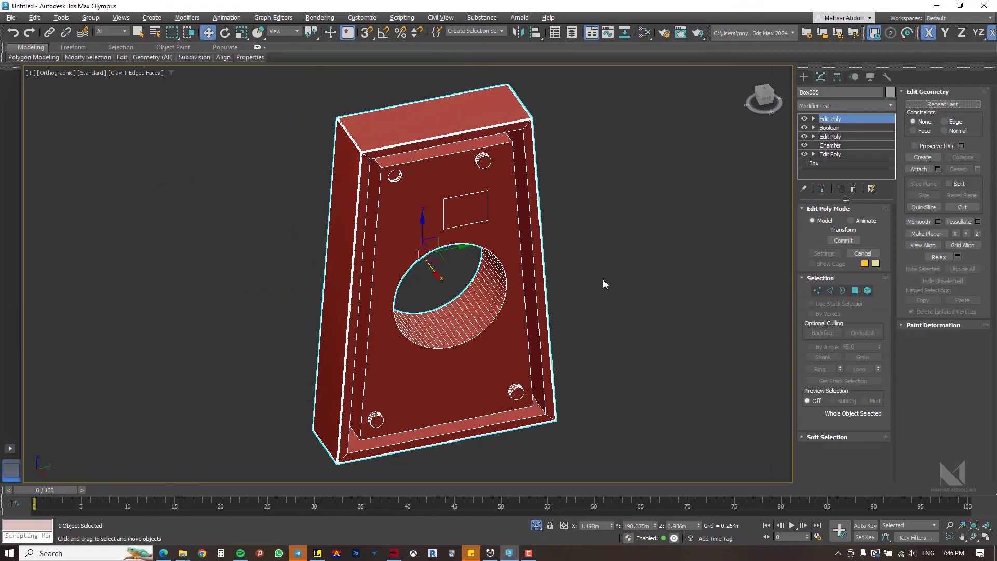
key(ctrl+z)
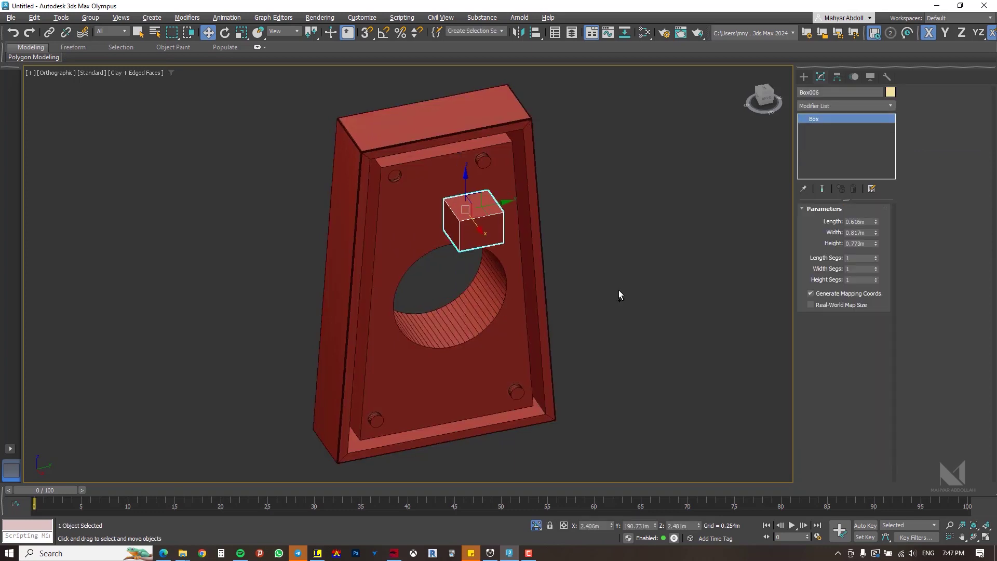
key(ctrl+z)
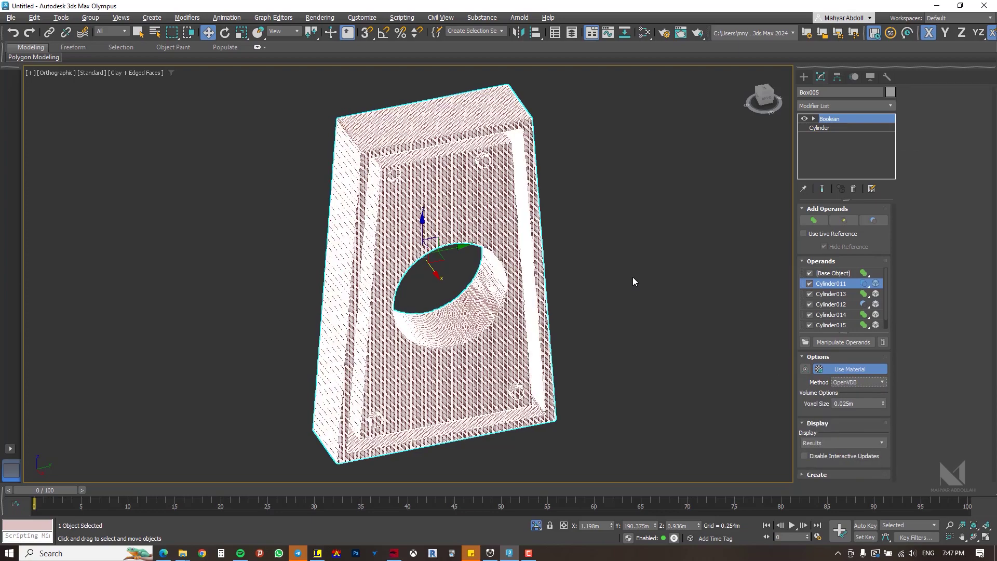
Set the voxel size of the plate's OpenVDB Boolean to 0.05 m
click(596, 223)
scroll(478, 200, up, 3)
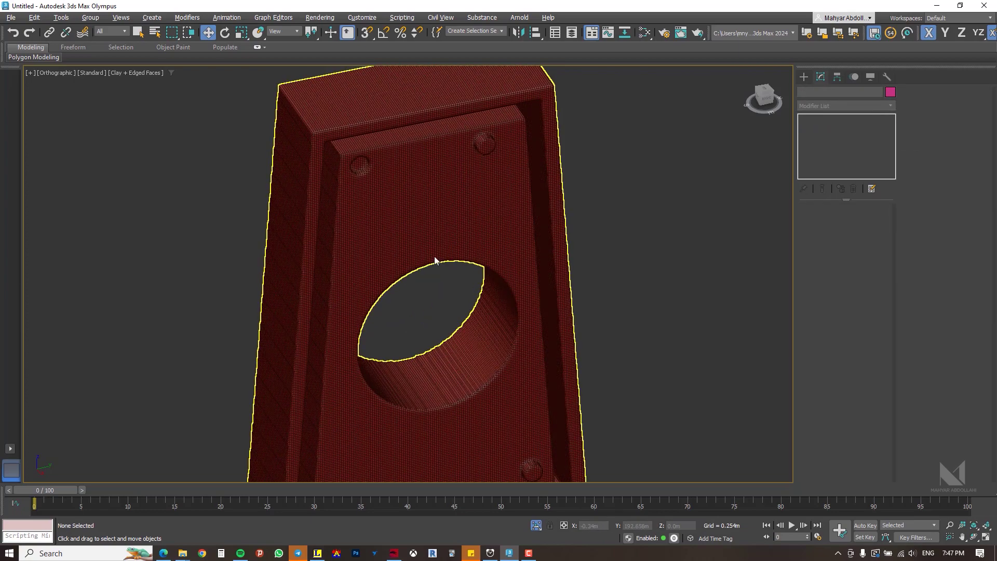
click(450, 225)
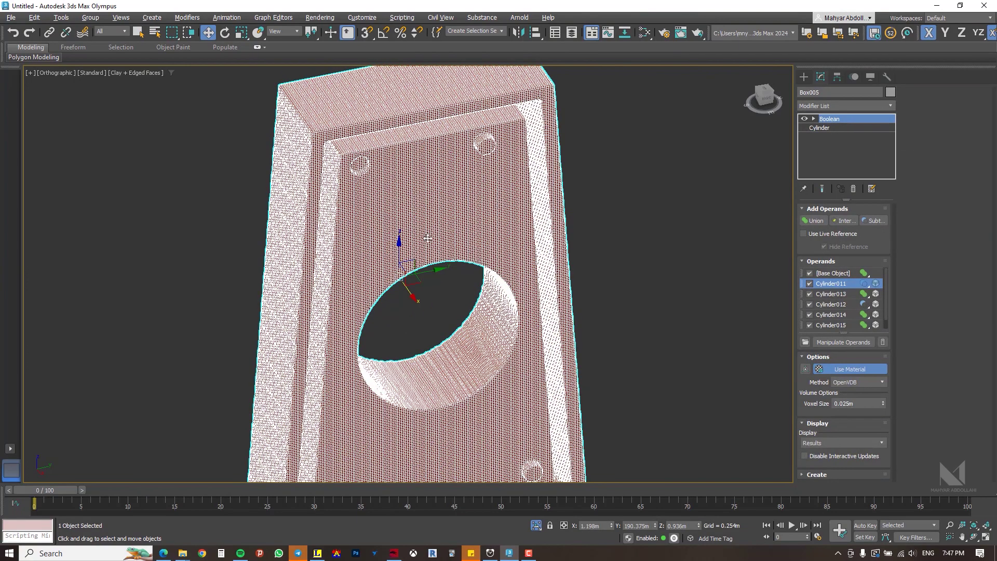
middle_drag(426, 237, 430, 217)
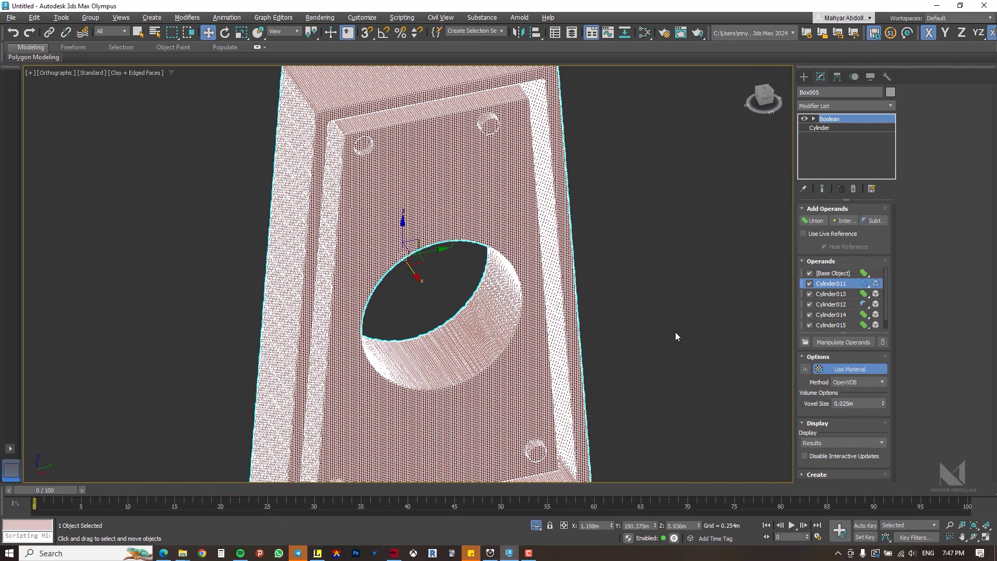
click(845, 405)
key(Return)
Turn off the edged-face display and examine the plate's softened edges around the central hole and pegs
click(712, 297)
scroll(618, 272, down, 4)
alt+middle_drag(619, 272, 588, 231)
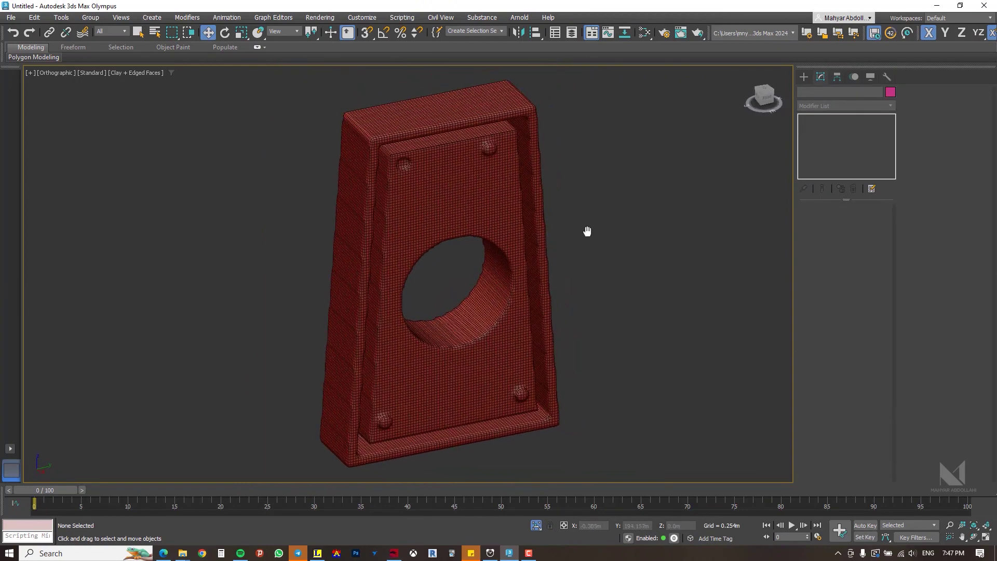
key(F4)
click(509, 255)
scroll(503, 250, up, 4)
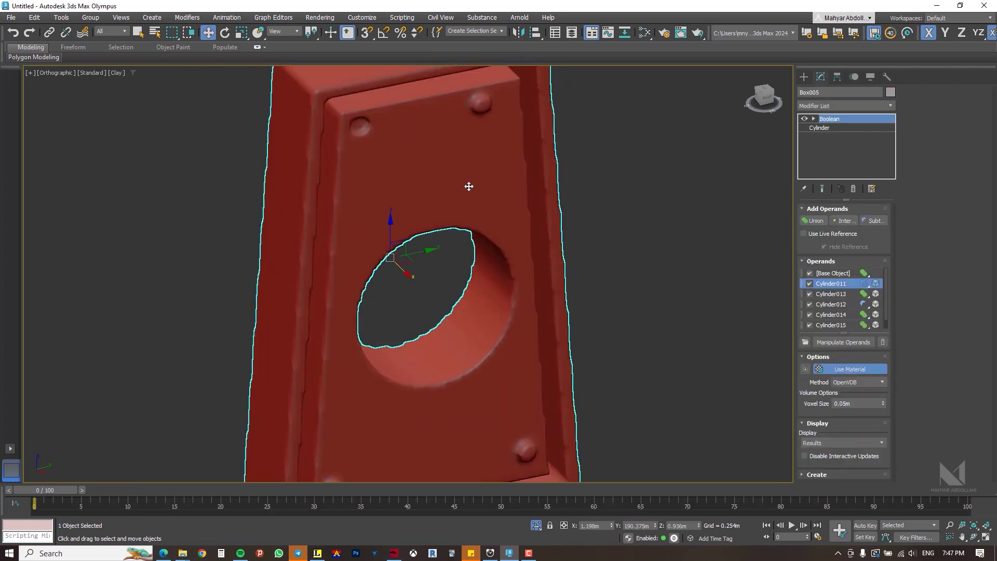
middle_drag(492, 243, 507, 283)
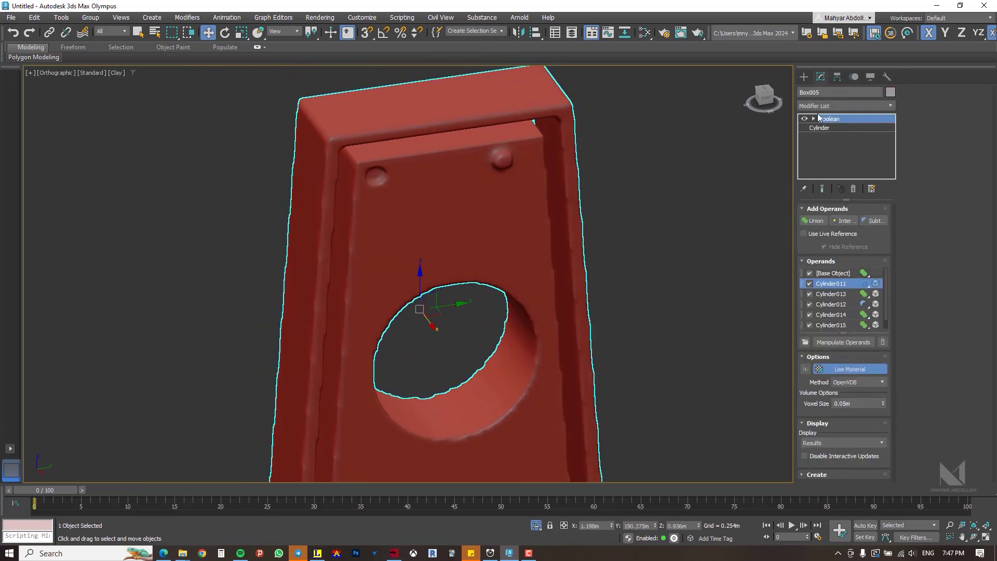
Select the Cylinder012 operand of the upper-left recess and place a copy of it beside the original
click(812, 305)
click(830, 304)
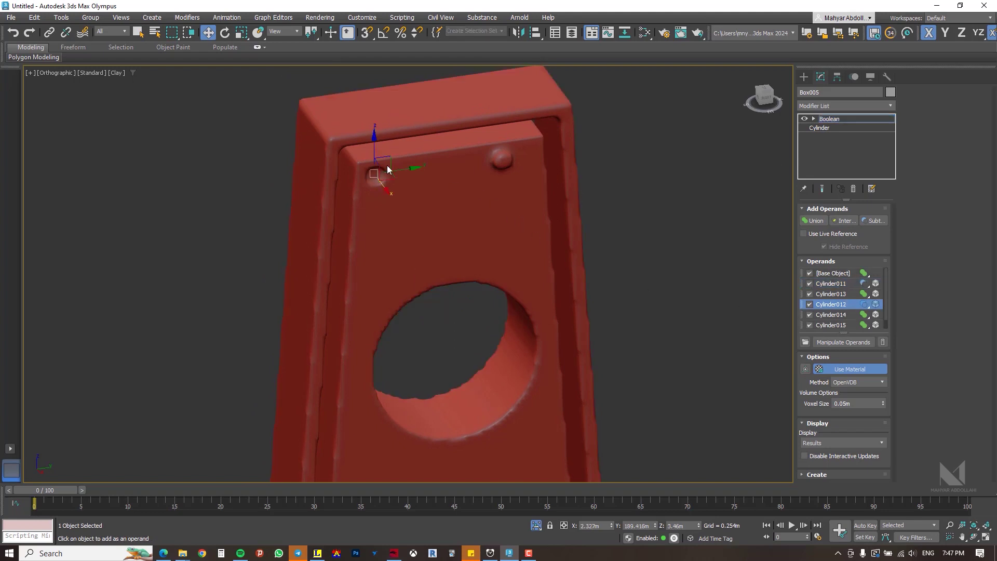
scroll(387, 165, up, 5)
scroll(465, 210, down, 2)
middle_drag(585, 238, 576, 268)
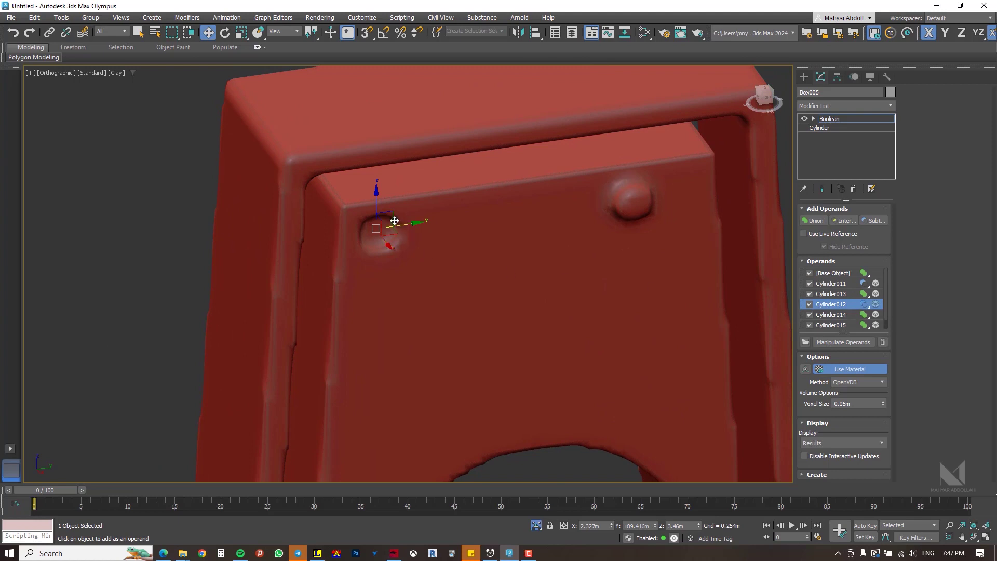
mouse_move(410, 222)
mouse_down()
mouse_move(465, 219)
mouse_move(404, 126)
mouse_up()
Scale the copied recess operand to about 212% in the YZ plane and move it along Y away from the original
click(242, 33)
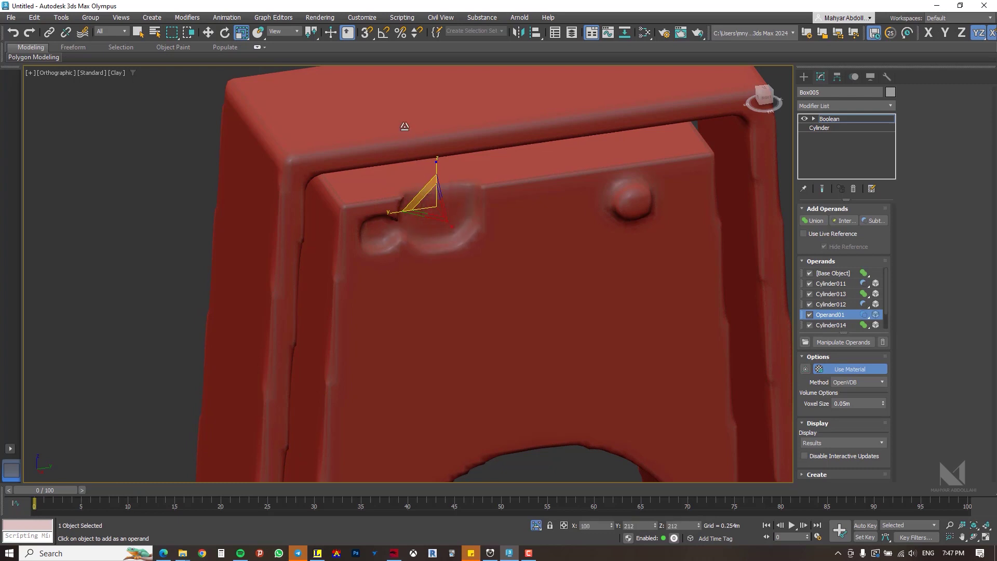
click(207, 32)
drag(488, 201, 495, 200)
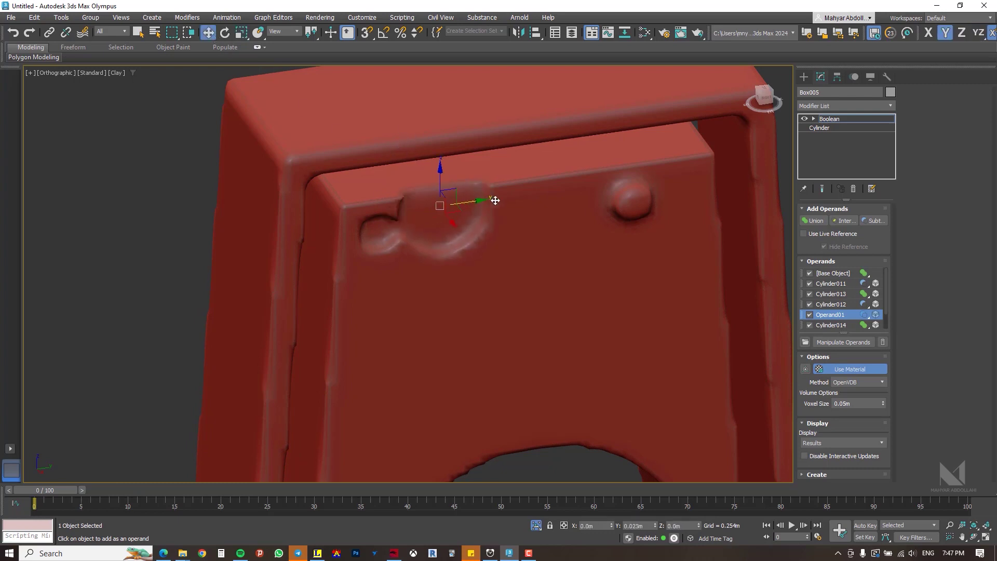
Enable Manipulate Operands and move the upper-right peg operand in the YZ plane towards the recessed face's upper edge
click(830, 303)
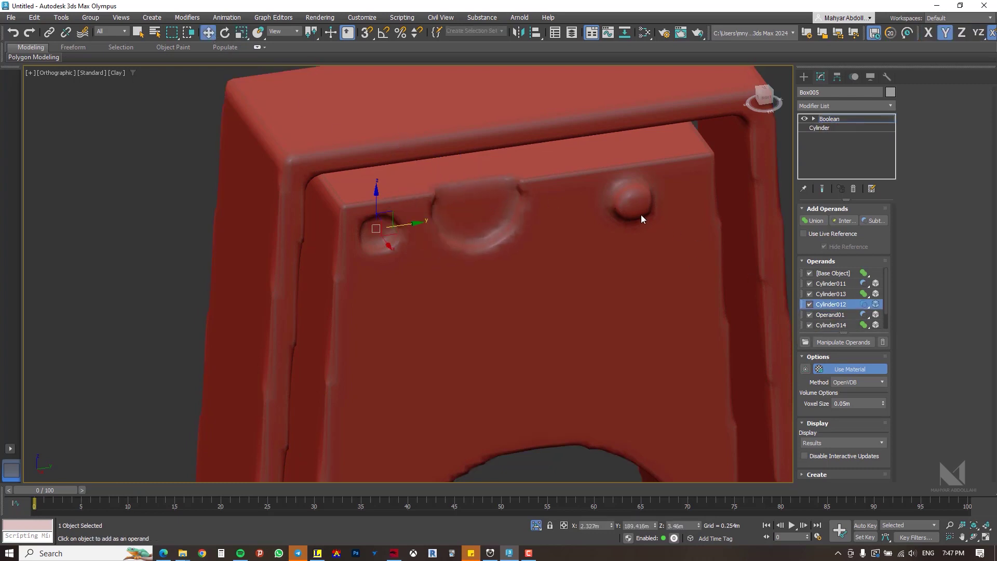
click(844, 342)
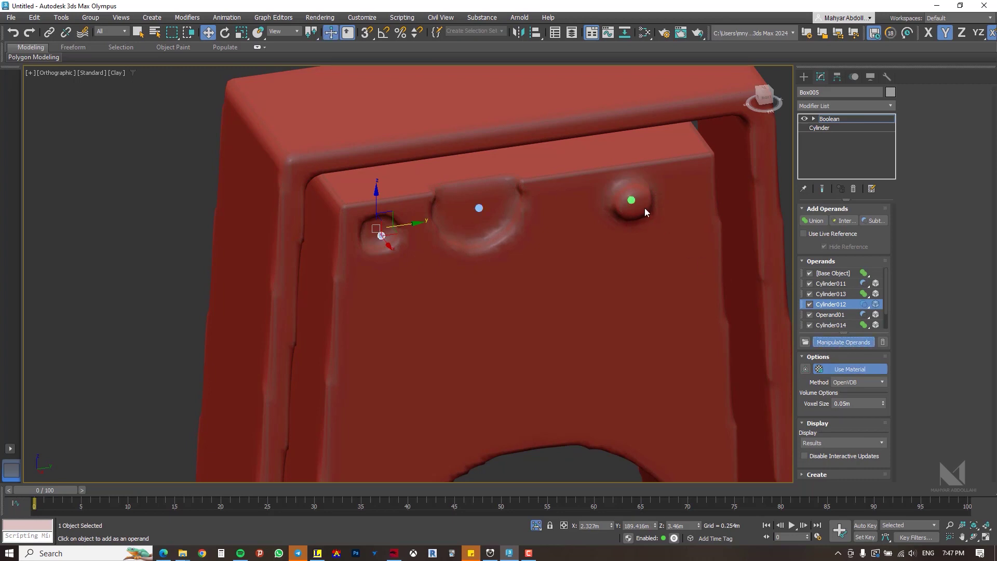
click(631, 200)
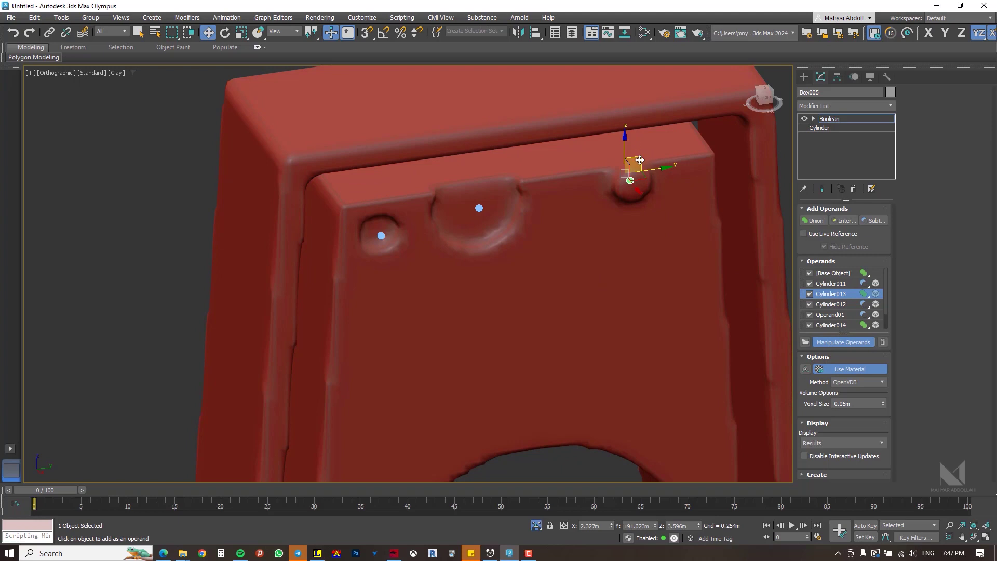
Copy the upper-right peg operand below the original, scale the copy up uniformly, and place it between the peg and the central hole
click(710, 264)
key(r)
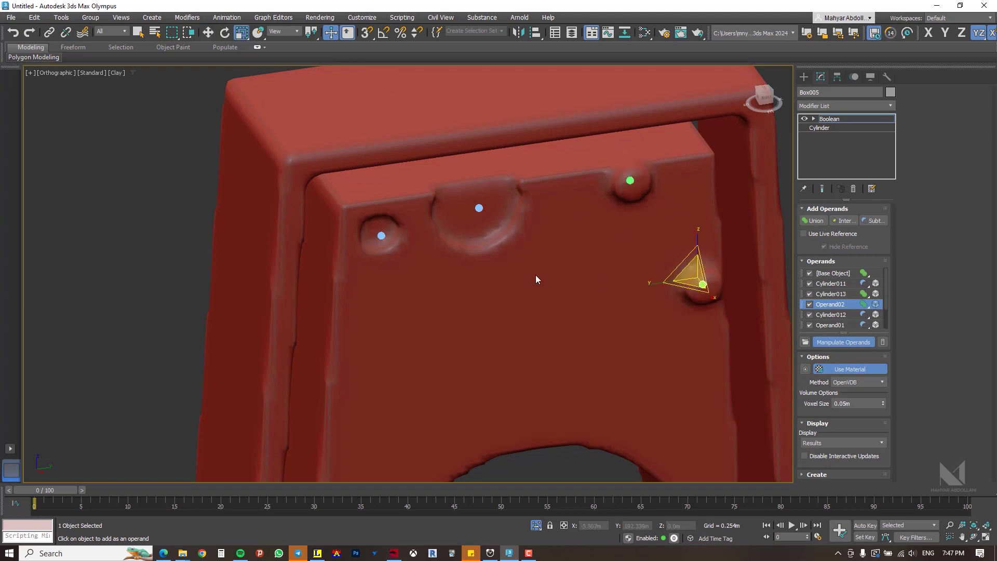
scroll(536, 280, down, 3)
drag(643, 272, 623, 154)
click(209, 33)
alt+middle_drag(565, 278, 603, 282)
scroll(742, 292, down, 4)
scroll(528, 338, up, 3)
Move the lower-left peg operand up and inward in the YZ plane, and uniformly scale up a copy of it into a large boss
click(470, 360)
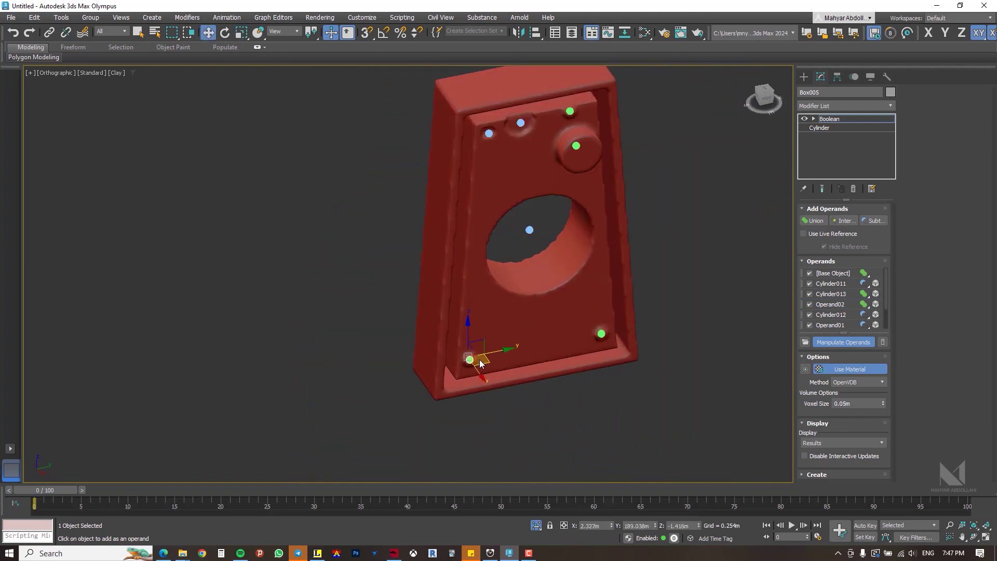
drag(476, 345, 503, 304)
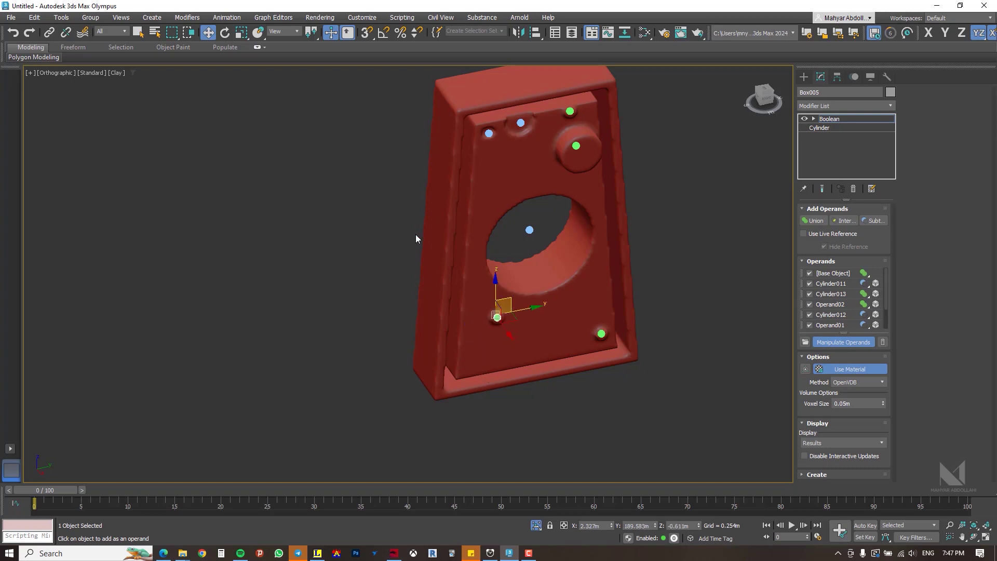
click(241, 32)
scroll(503, 282, up, 3)
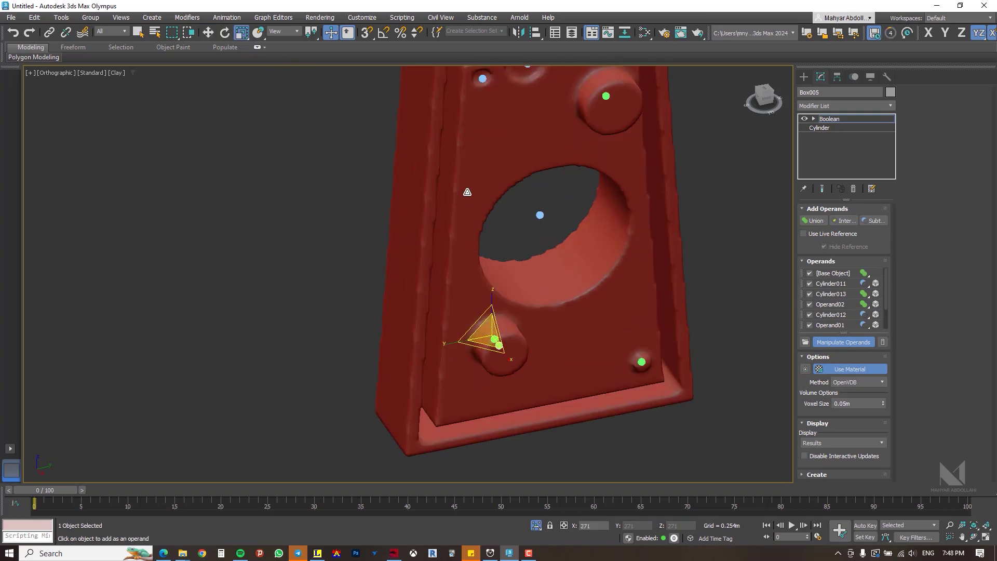
drag(467, 191, 441, 171)
click(207, 32)
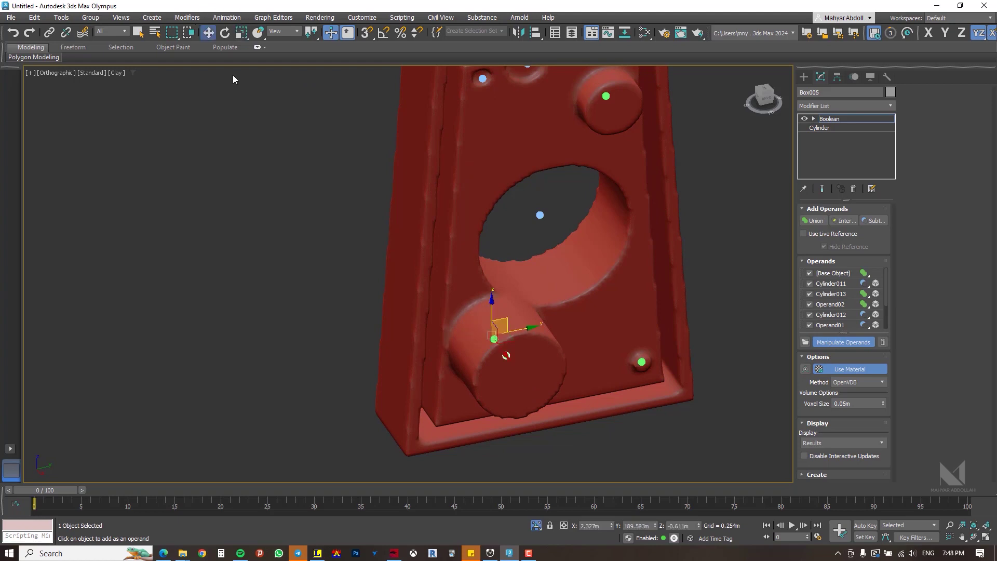
Move the large boss operand up in the YZ plane so it overlaps the edge of the large central hole
alt+middle_drag(450, 283, 478, 287)
drag(502, 324, 506, 273)
alt+middle_drag(537, 283, 490, 284)
drag(471, 300, 510, 276)
Scale the large boss operand up along X so it protrudes further from the recessed face
click(244, 34)
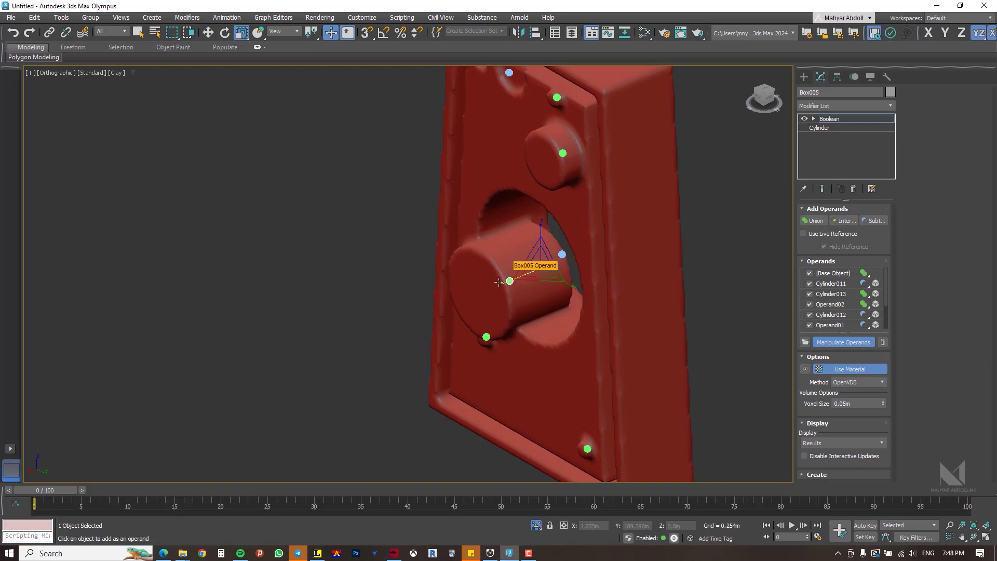
drag(508, 282, 481, 293)
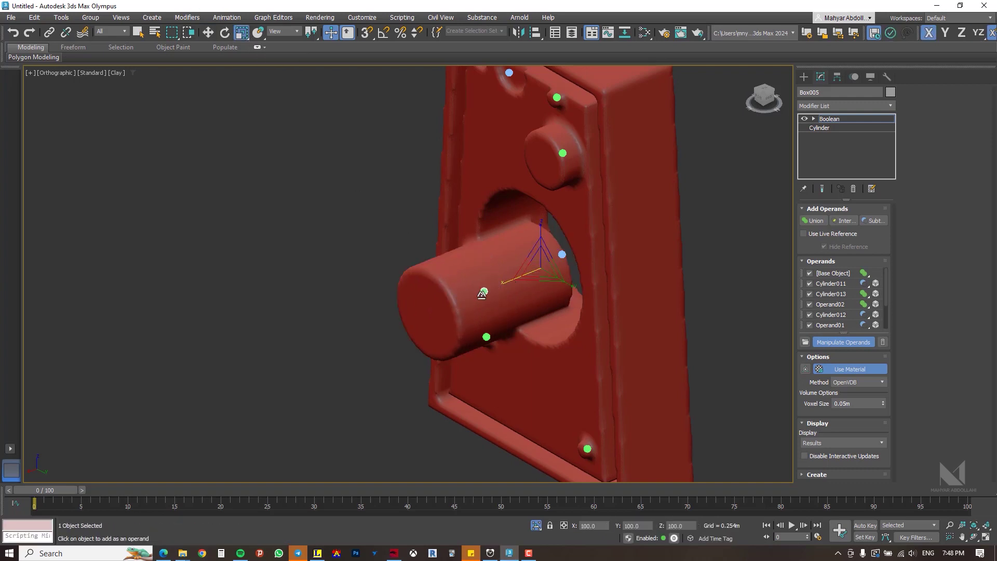
alt+middle_drag(482, 294, 519, 290)
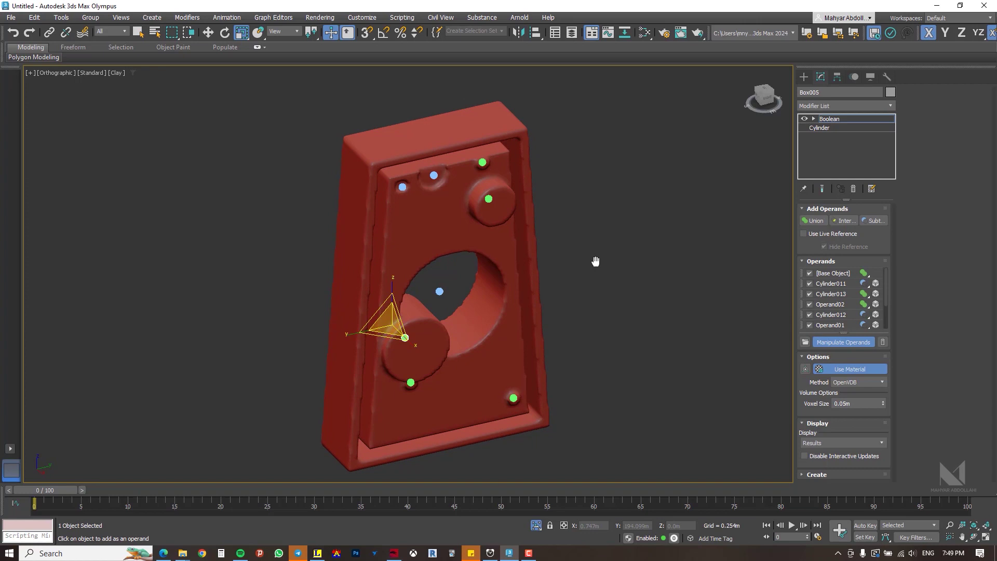
click(208, 33)
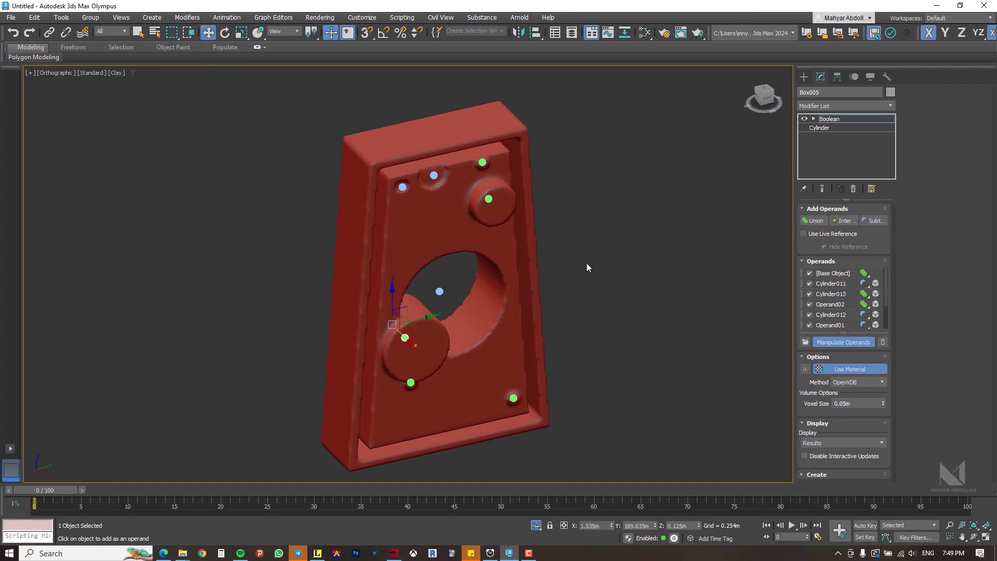
middle_drag(651, 242, 672, 245)
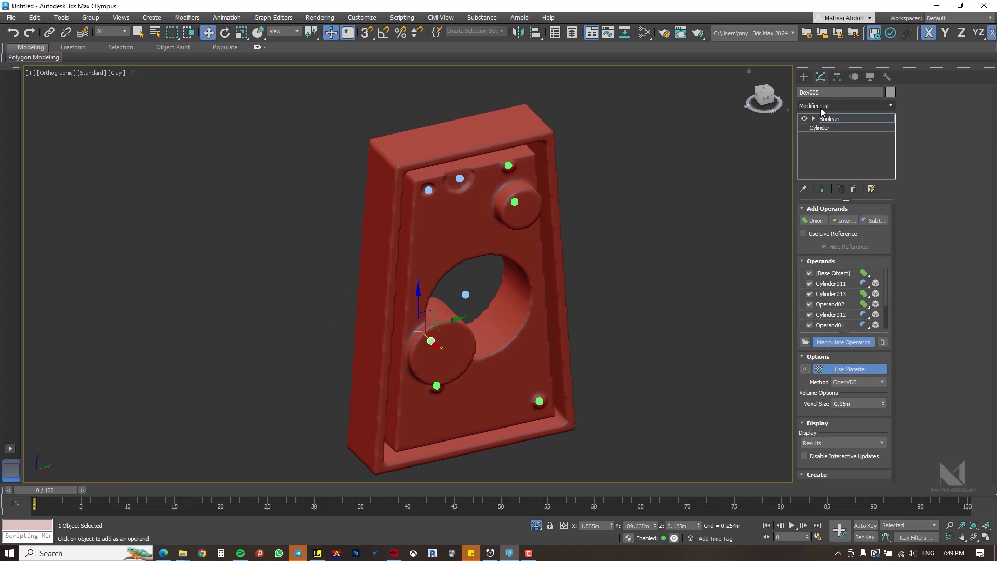
Add an Edit Poly modifier above the Boolean modifier
click(820, 106)
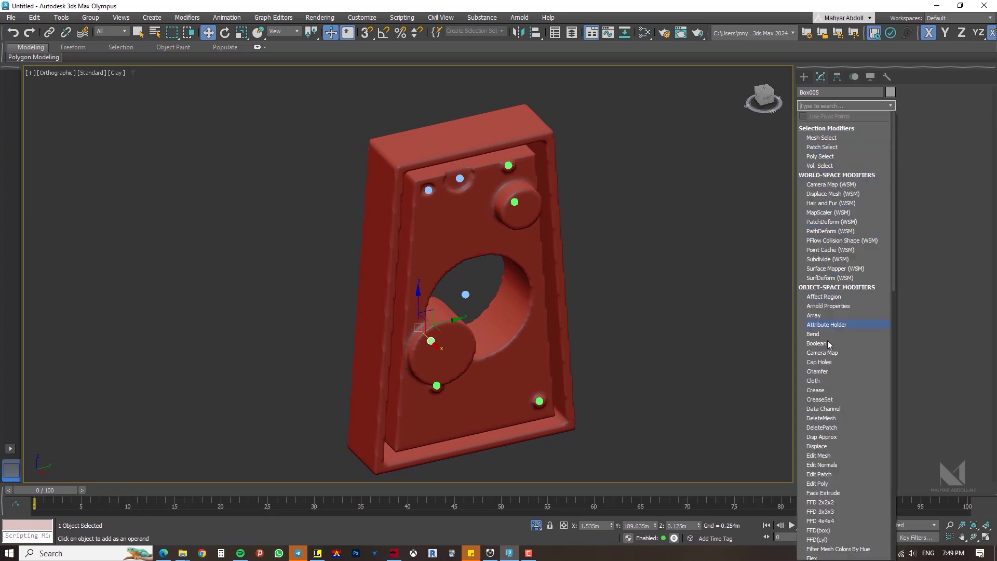
click(820, 104)
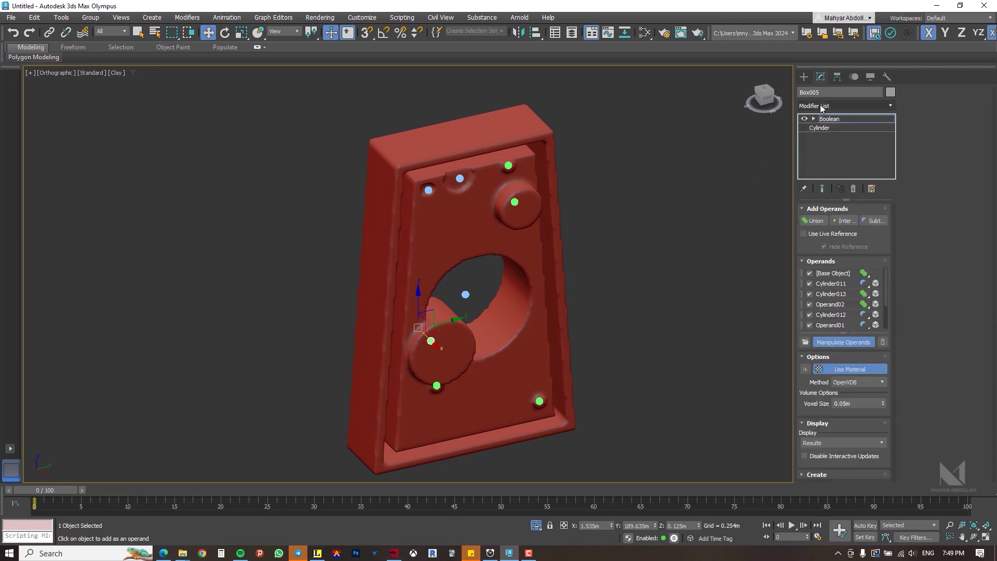
click(820, 105)
text(ed)
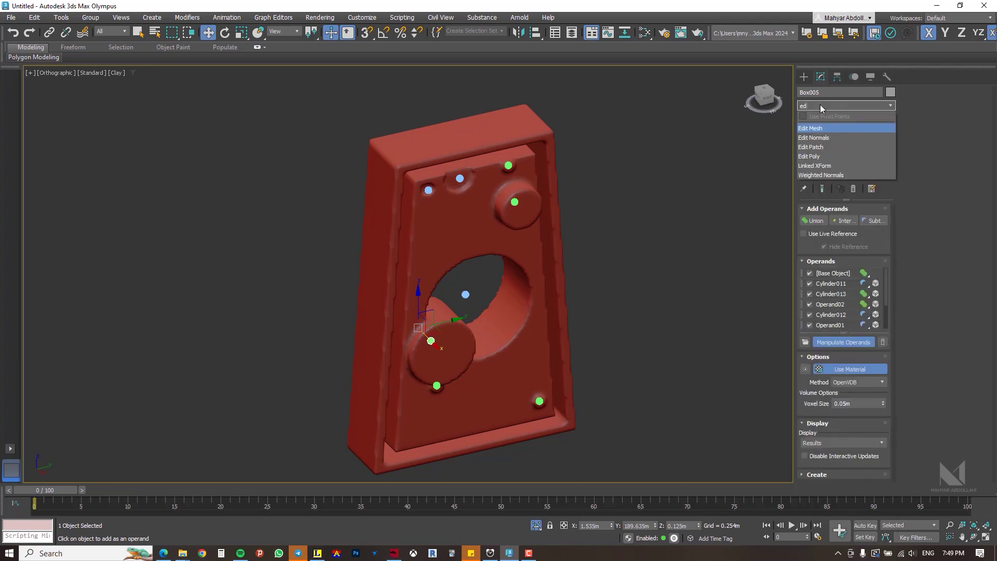
click(815, 156)
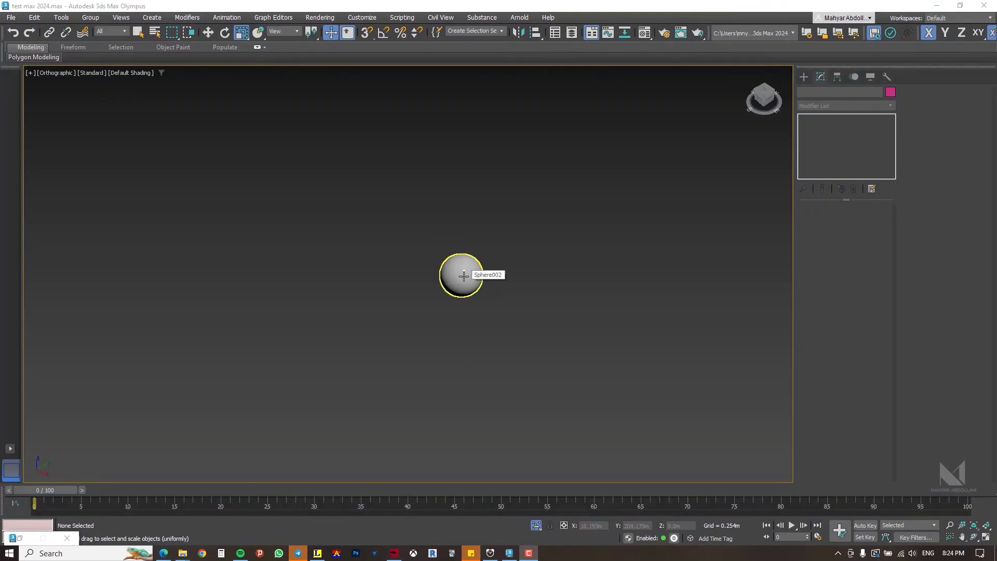
Add an Array modifier to the sphere and set its distribution to Phyllotaxis
click(463, 274)
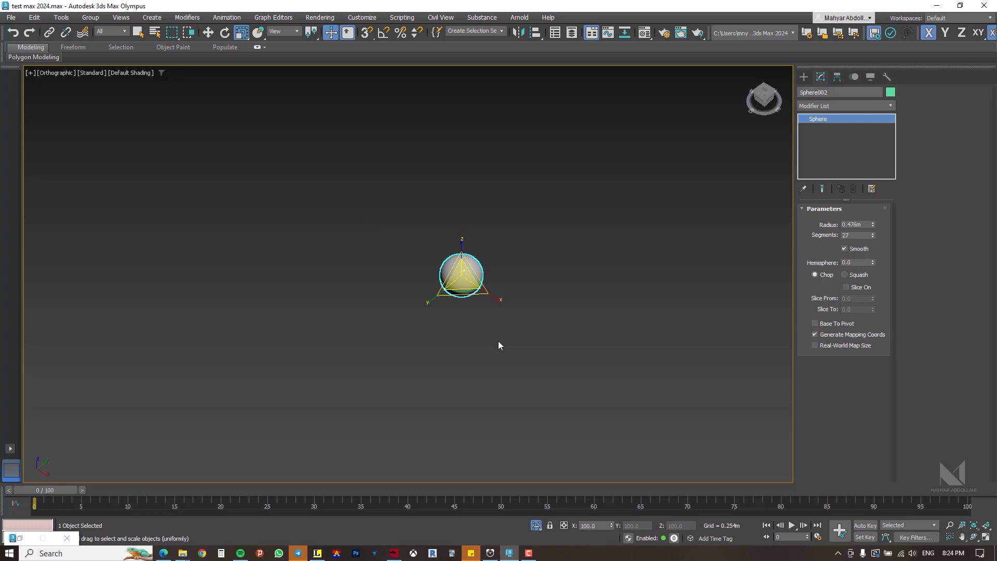
middle_drag(571, 317, 580, 319)
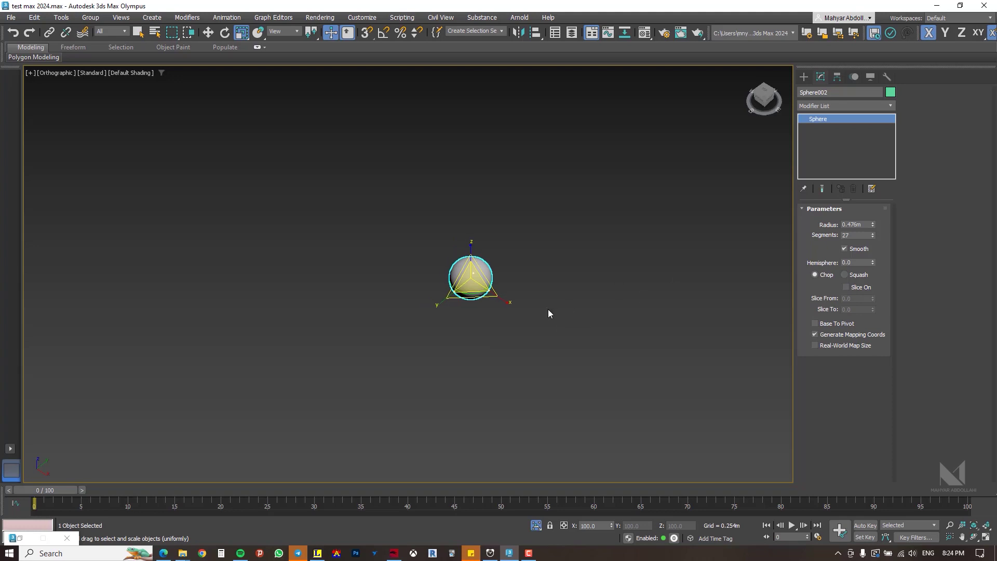
click(827, 107)
text(a)
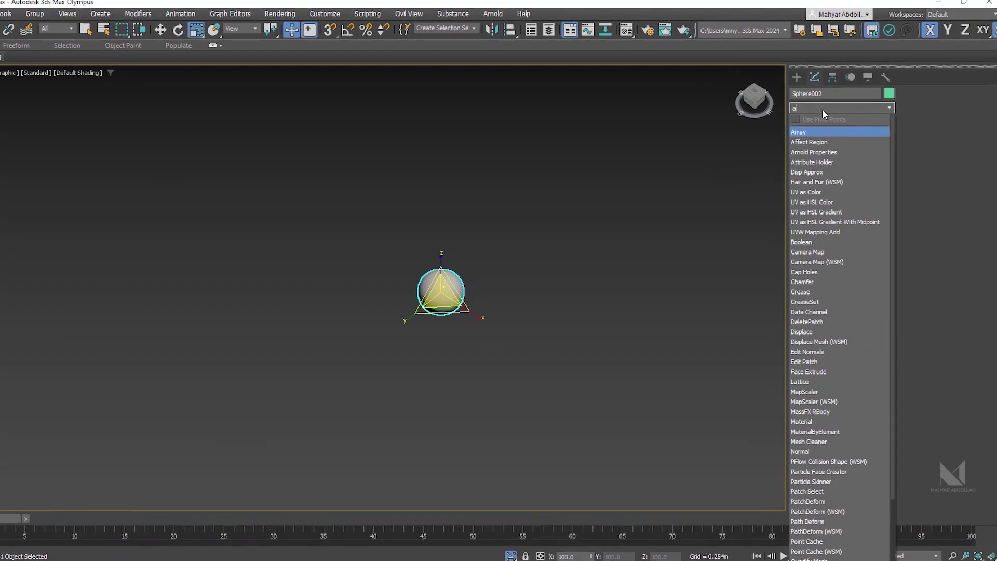
click(828, 126)
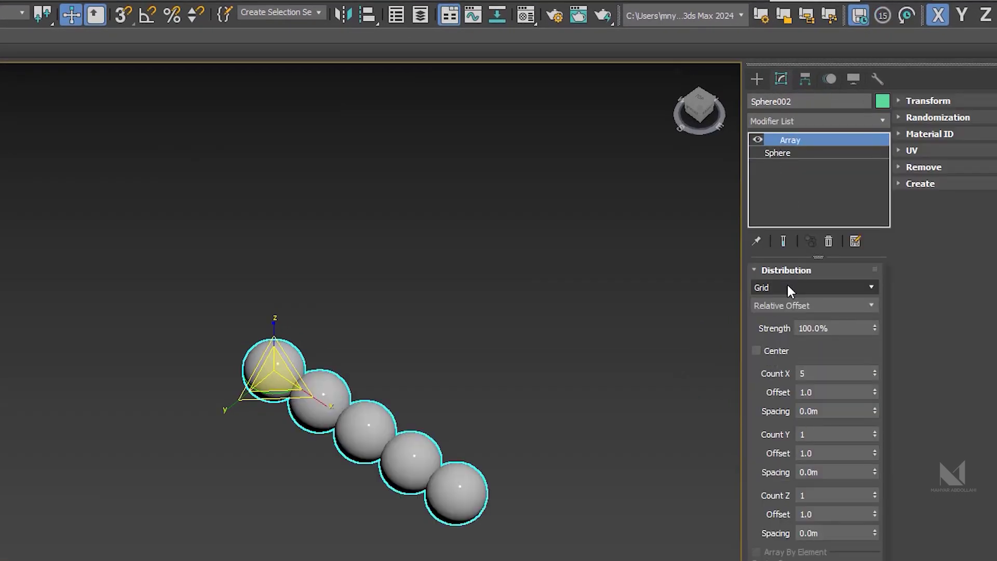
click(790, 287)
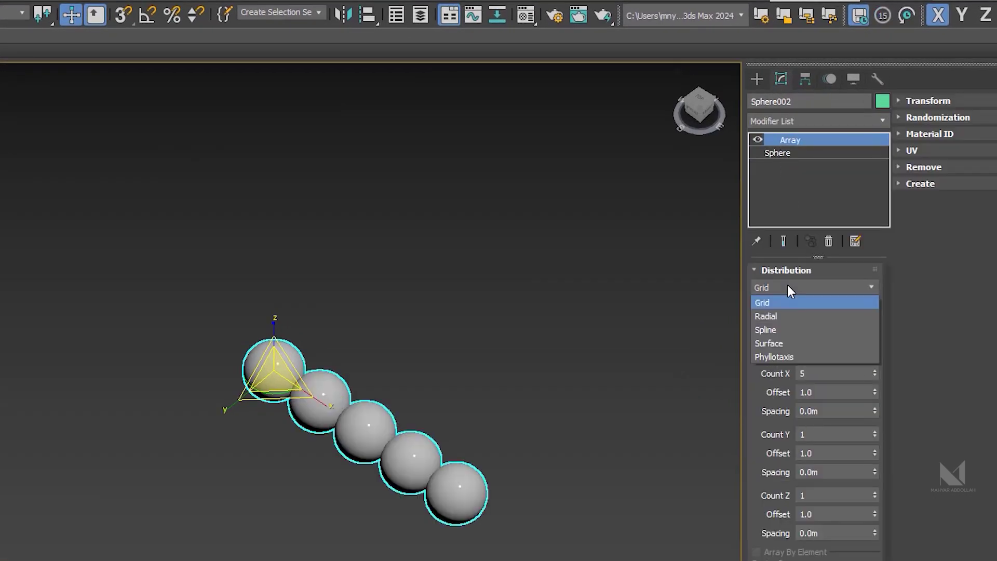
click(798, 356)
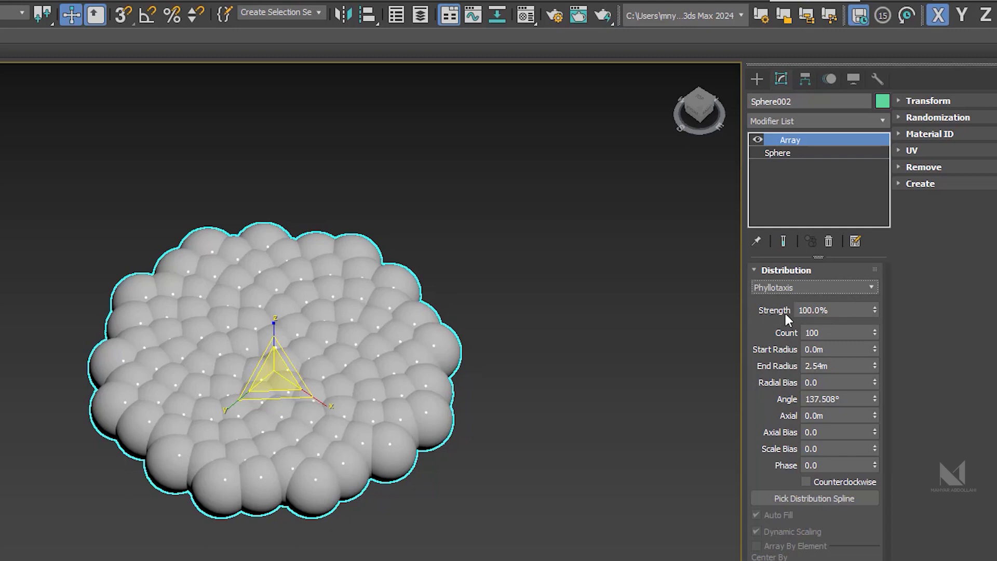
Set the Phyllotaxis array's count to 112, start radius to 0.155 m and strength to 174%
mouse_move(874, 330)
mouse_down()
mouse_move(874, 296)
mouse_move(878, 371)
mouse_move(890, 313)
mouse_move(874, 345)
mouse_move(875, 253)
mouse_move(875, 359)
mouse_move(874, 82)
mouse_move(879, 374)
mouse_move(859, 159)
mouse_move(874, 346)
mouse_up()
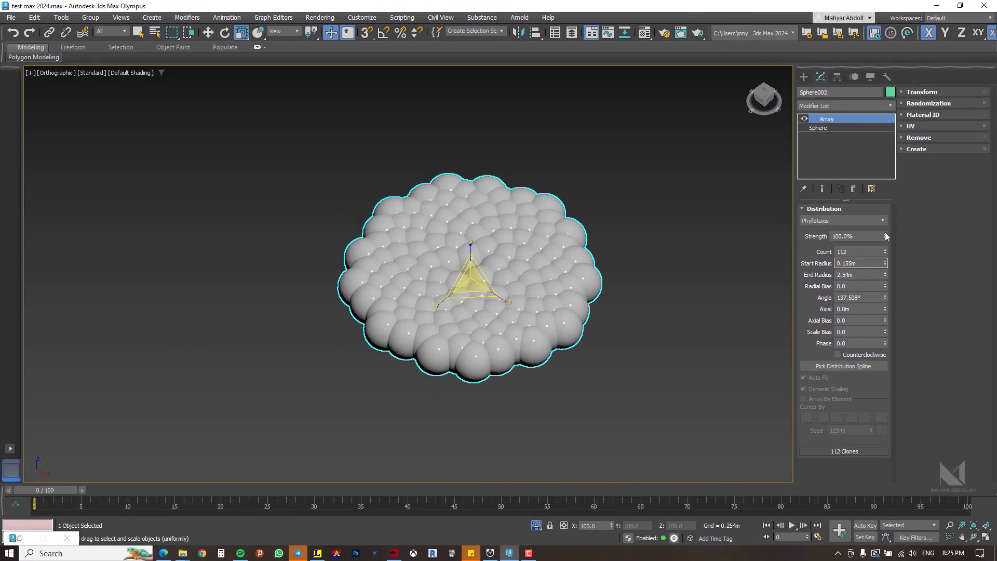
drag(885, 235, 866, 398)
scroll(716, 435, down, 2)
scroll(716, 435, down, 2)
middle_drag(685, 388, 561, 324)
scroll(490, 279, up, 4)
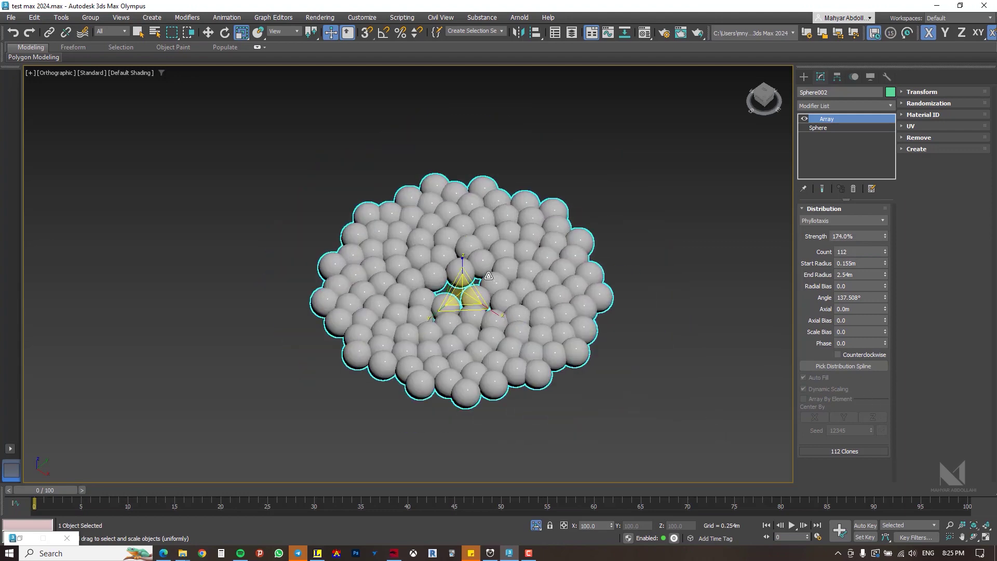
Try out different End Radius and Angle values on the Phyllotaxis array
drag(886, 275, 885, 336)
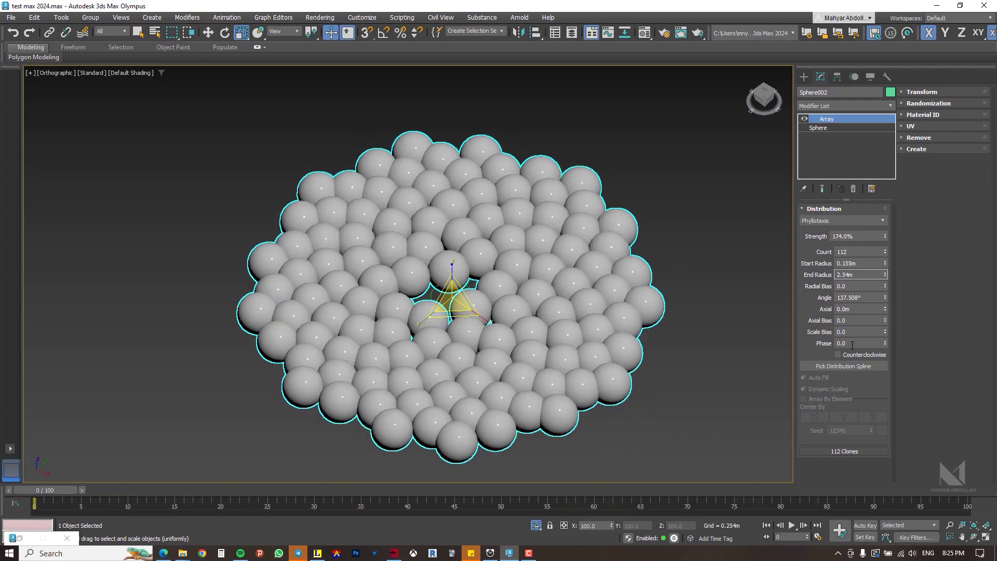
drag(884, 300, 886, 326)
right_click(882, 283)
right_click(886, 326)
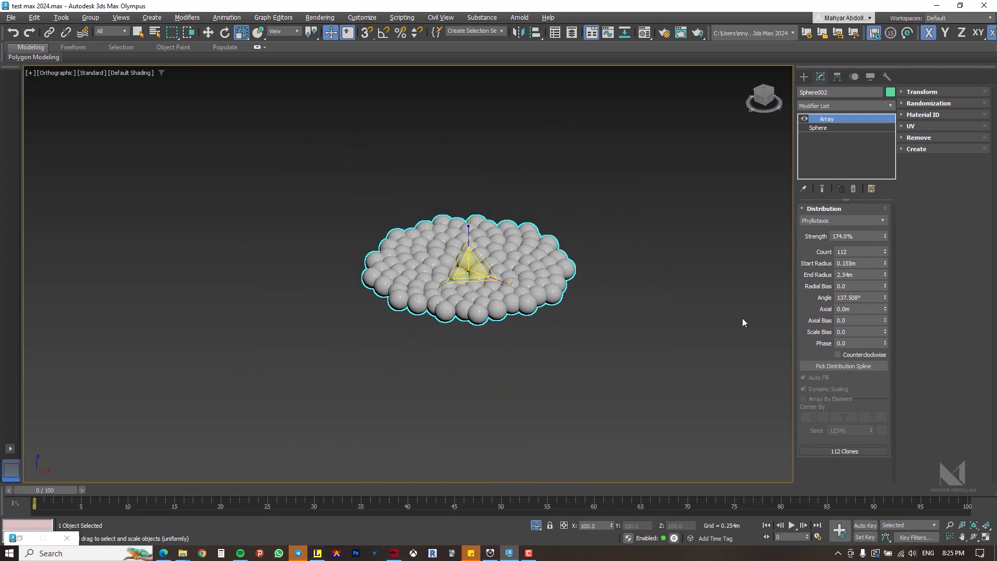
Set the array's Axial value to -3.04 m and its Scale Bias to -8.2 to form a tapering cone of spheres
drag(886, 308, 833, 397)
middle_drag(662, 305, 650, 277)
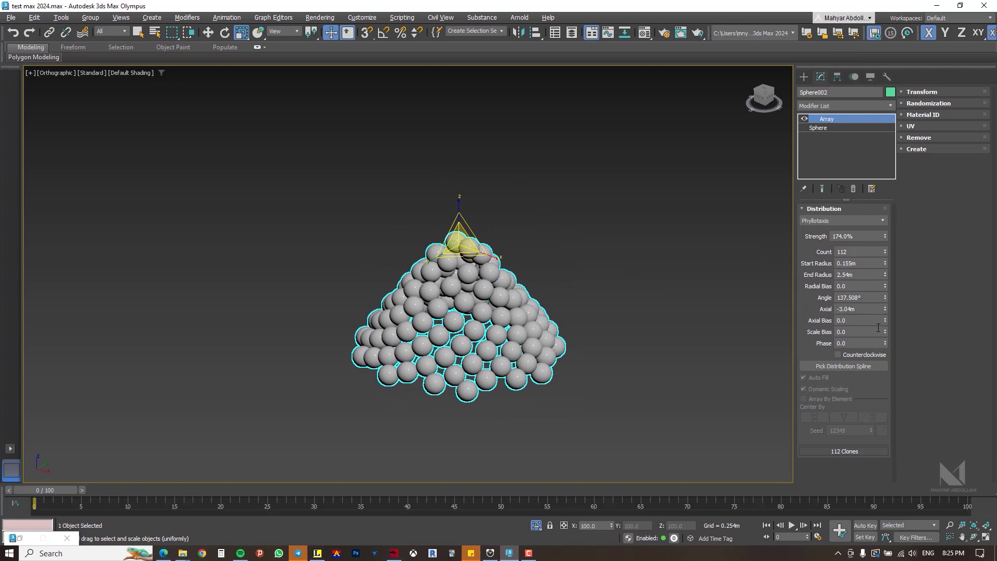
drag(885, 331, 885, 307)
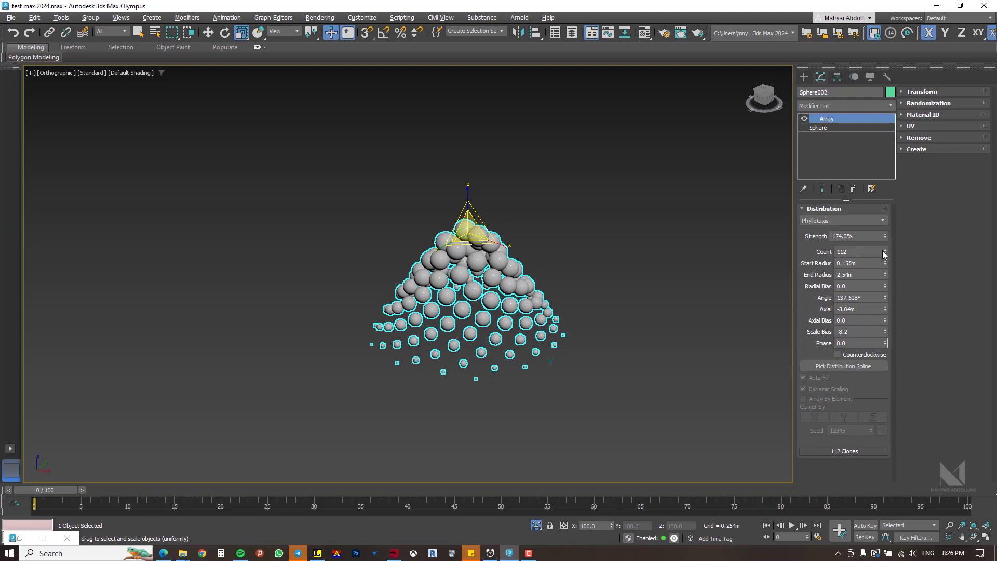
Raise the array's count to 116 and strength to 235%, and vary its angle
drag(884, 253, 846, 428)
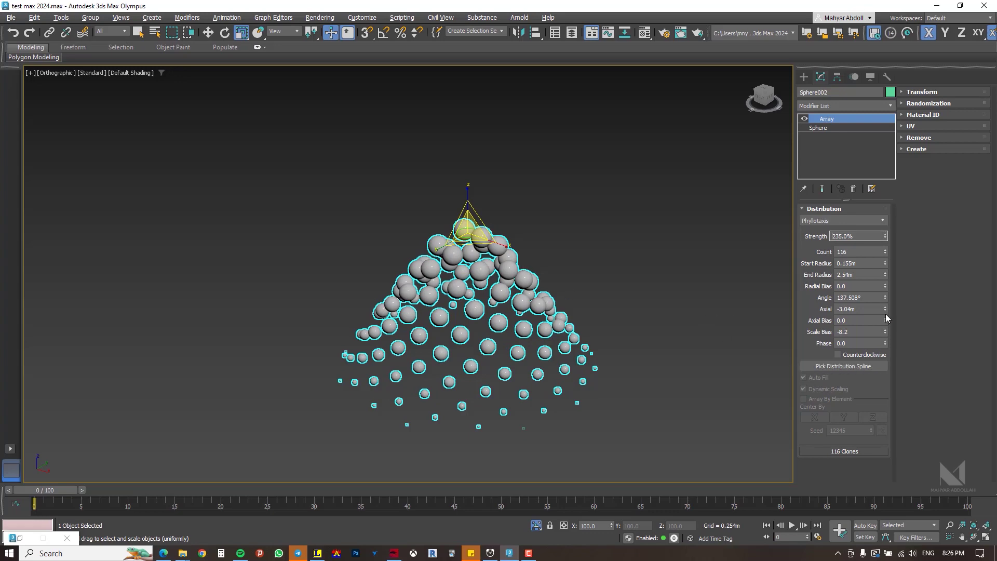
drag(886, 296, 872, 370)
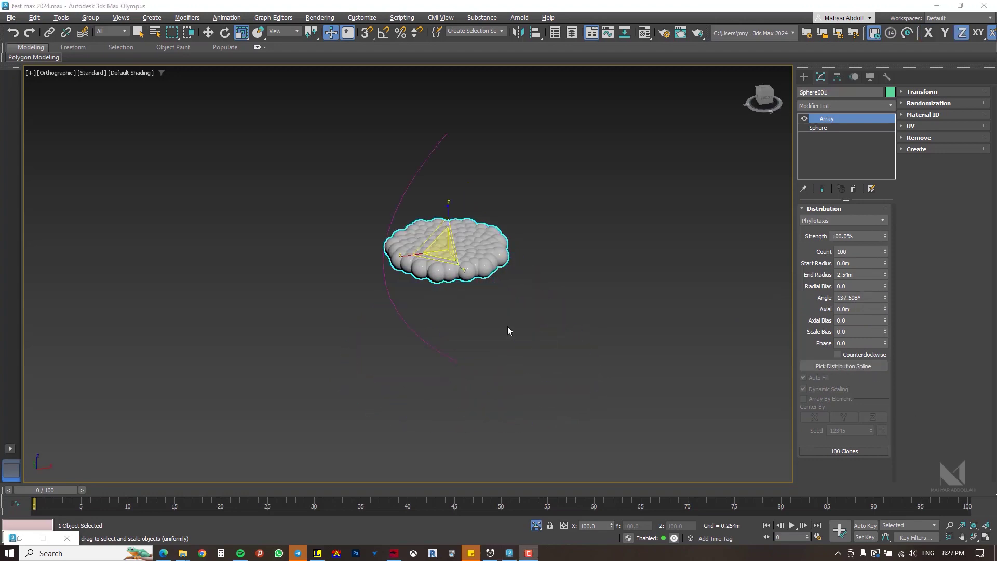
Pick the curved line beside the flat sphere disc as the Phyllotaxis array's distribution spline
alt+middle_drag(506, 326, 515, 333)
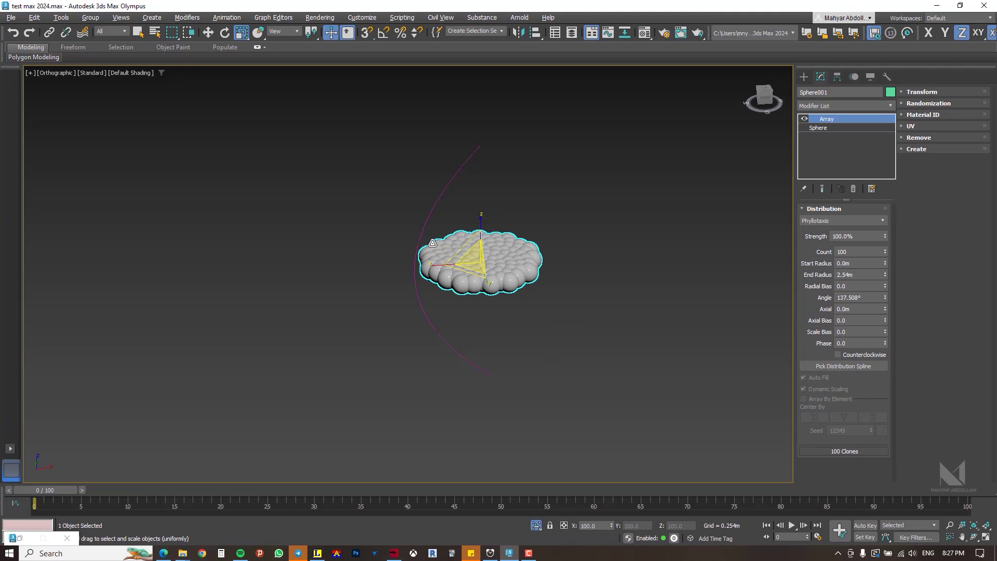
key(r)
key(r)
middle_drag(517, 263, 535, 268)
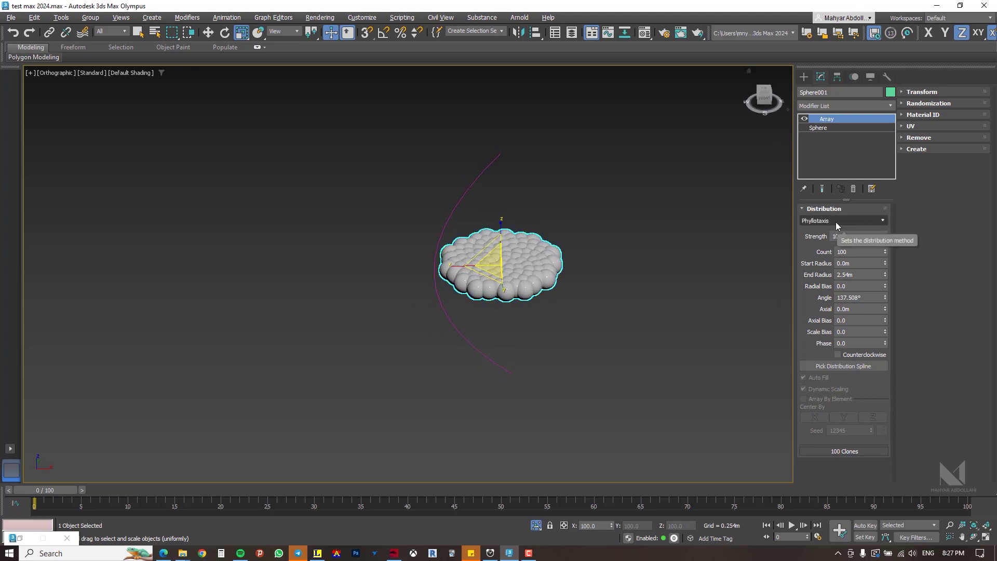
click(847, 368)
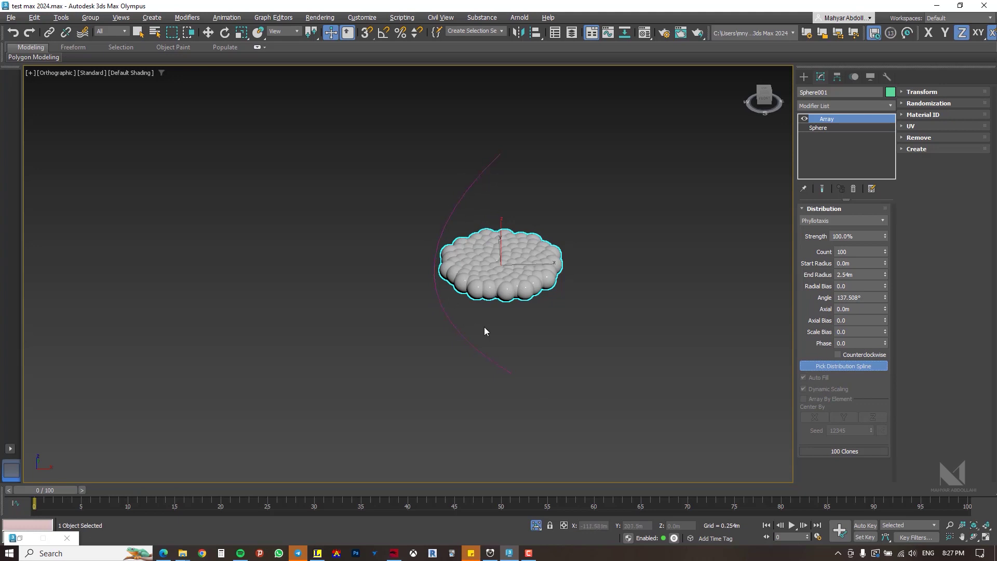
key(f)
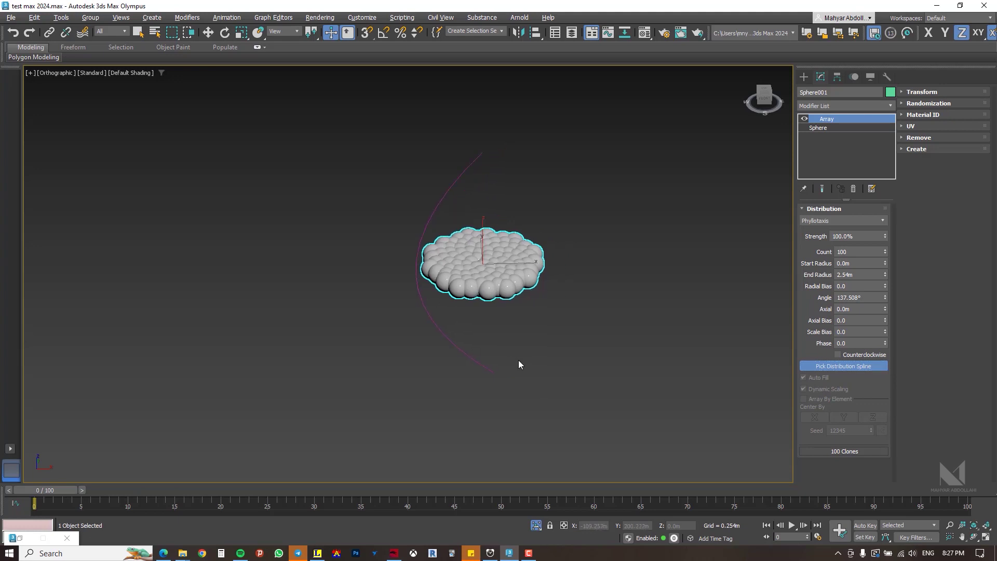
key(z)
scroll(418, 325, down, 5)
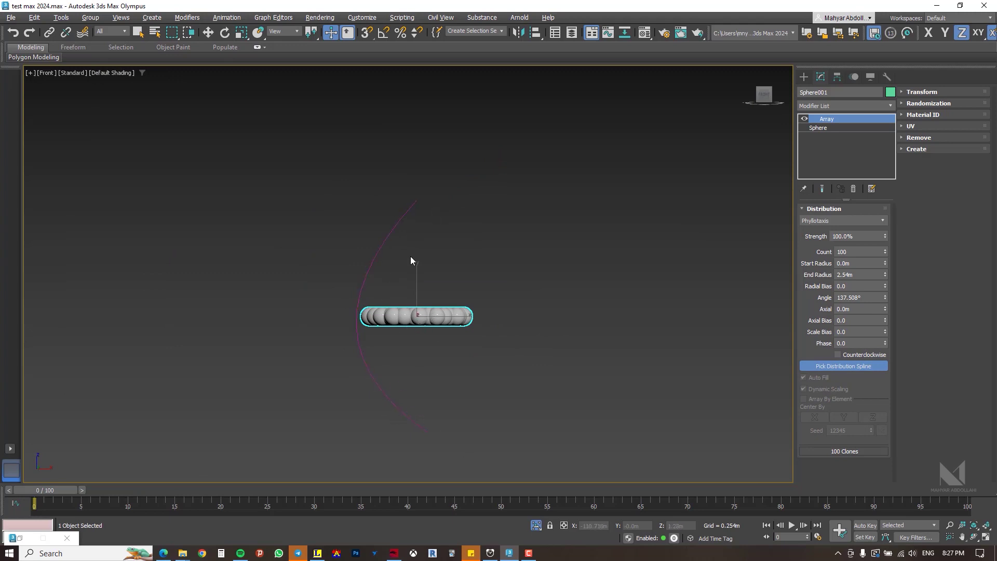
alt+middle_drag(412, 370, 444, 393)
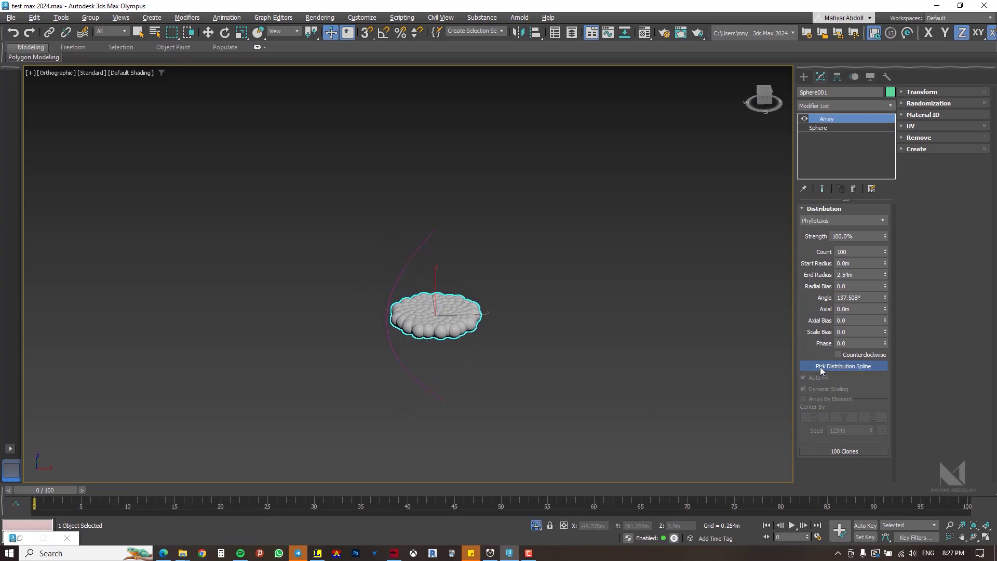
click(421, 248)
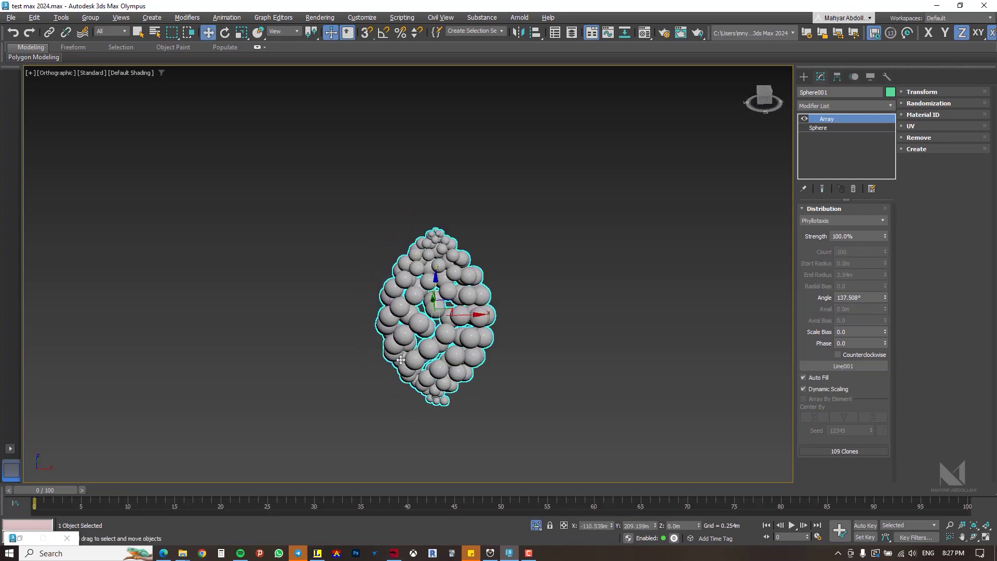
alt+middle_drag(434, 287, 461, 368)
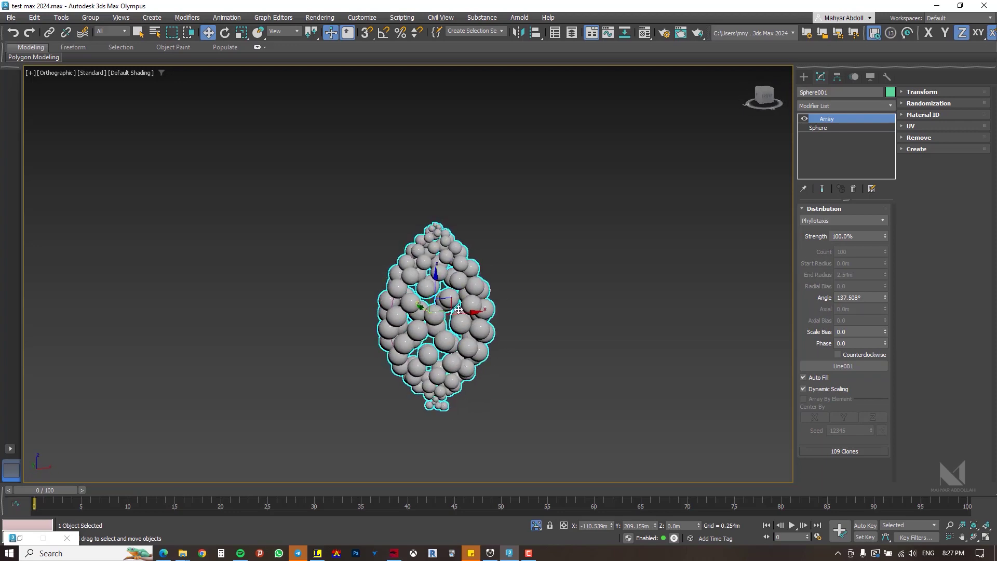
alt+middle_drag(458, 309, 507, 343)
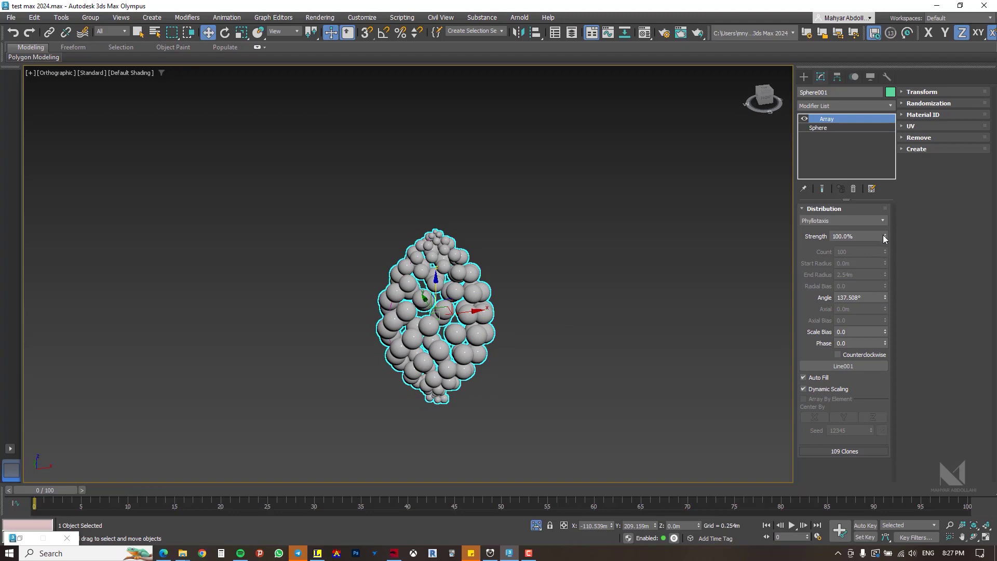
Try out other Strength and Angle values on the spline-based array
drag(885, 234, 867, 497)
right_click(867, 497)
drag(885, 297, 891, 269)
right_click(887, 317)
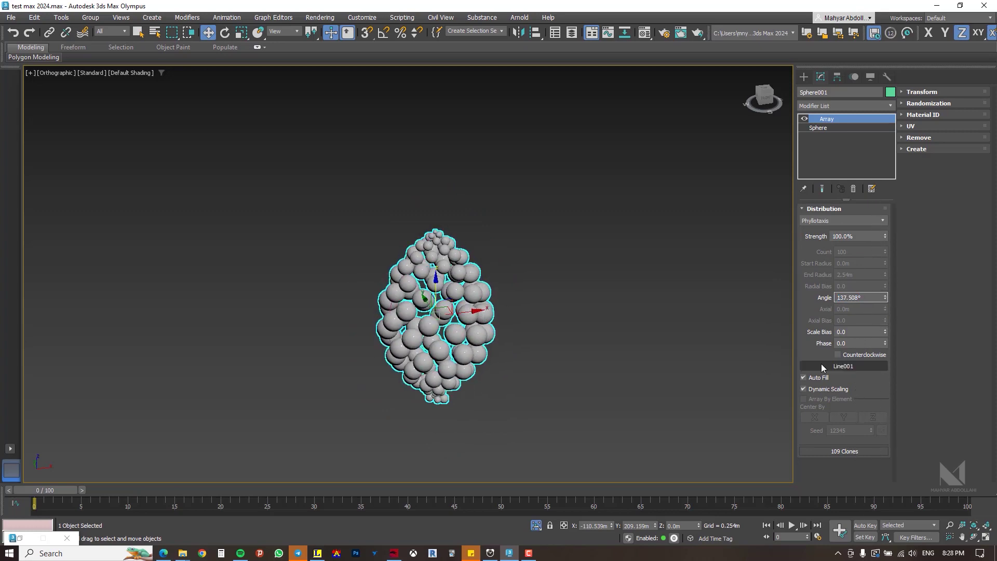
scroll(421, 345, up, 3)
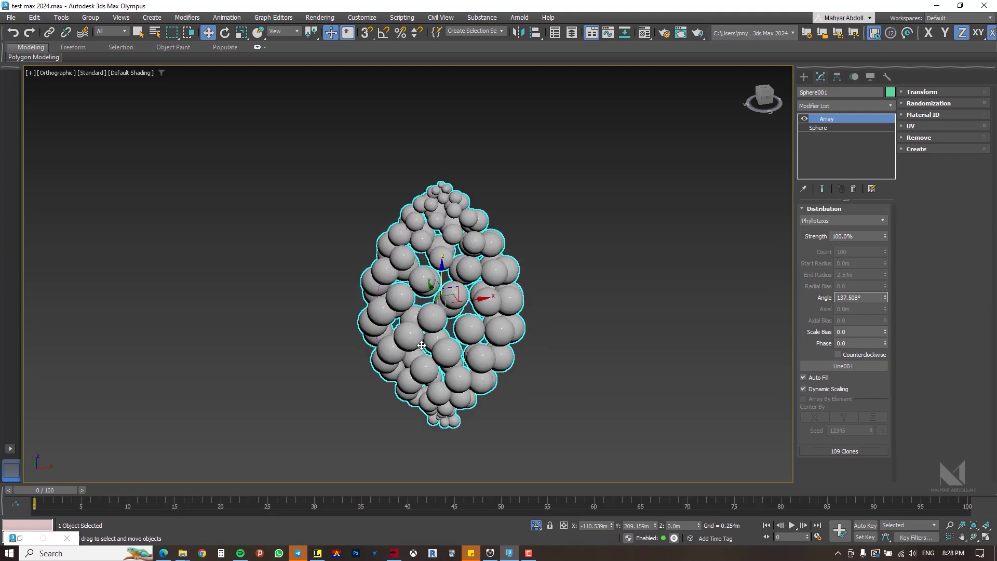